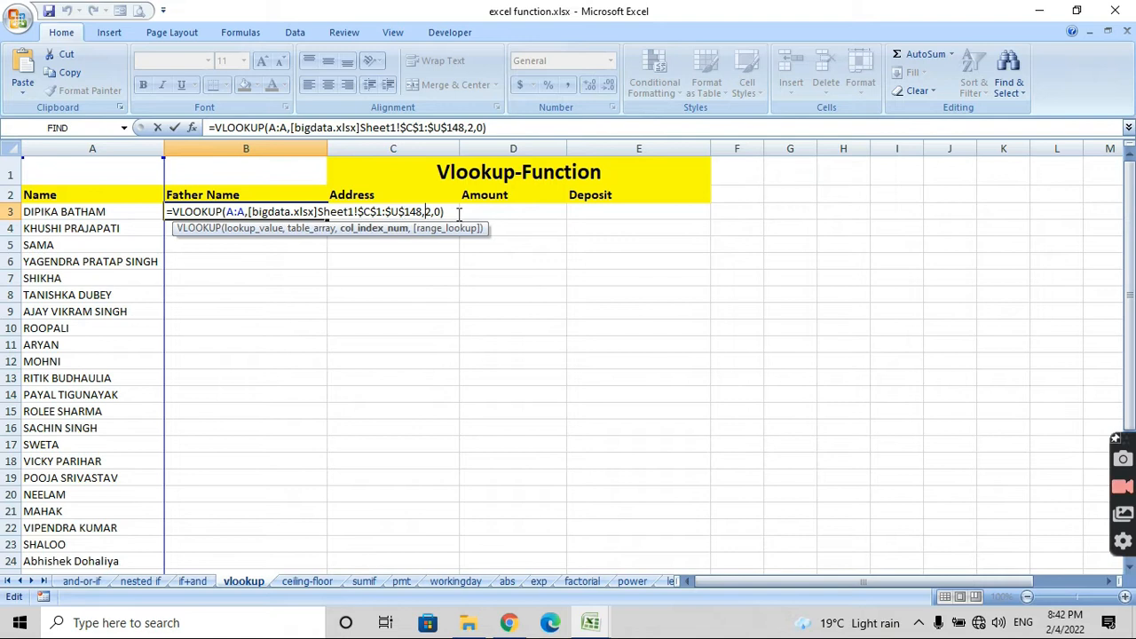
- Confirm the father-name VLOOKUP formula in B3 and copy it down to B4 and B5
{"action": "key", "text": "Right"}
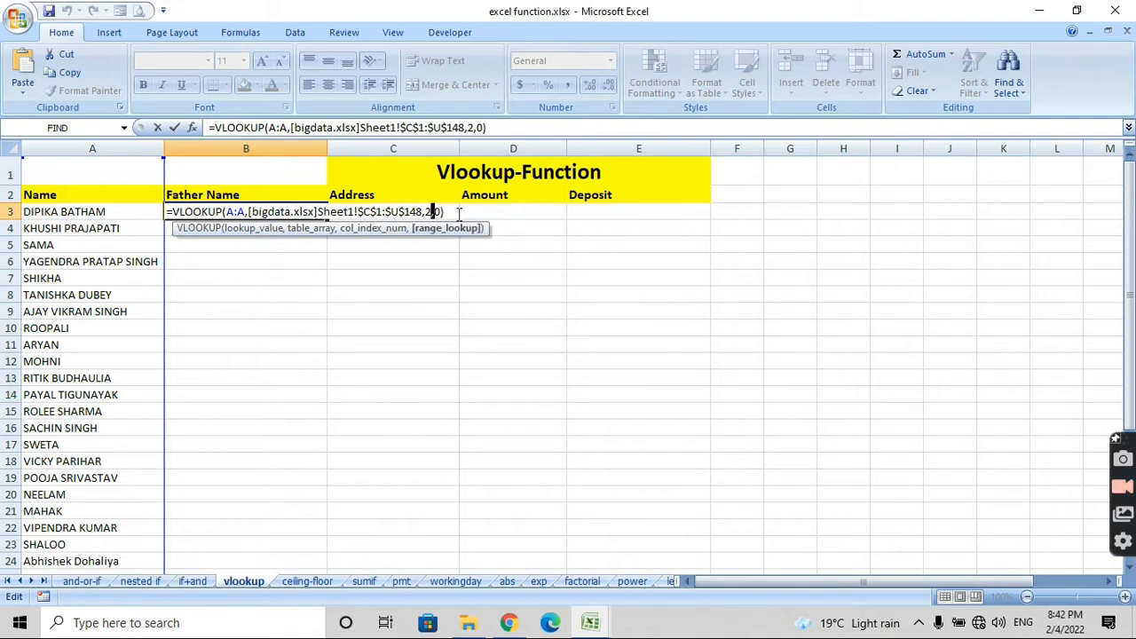
{"action": "key", "text": "Return"}
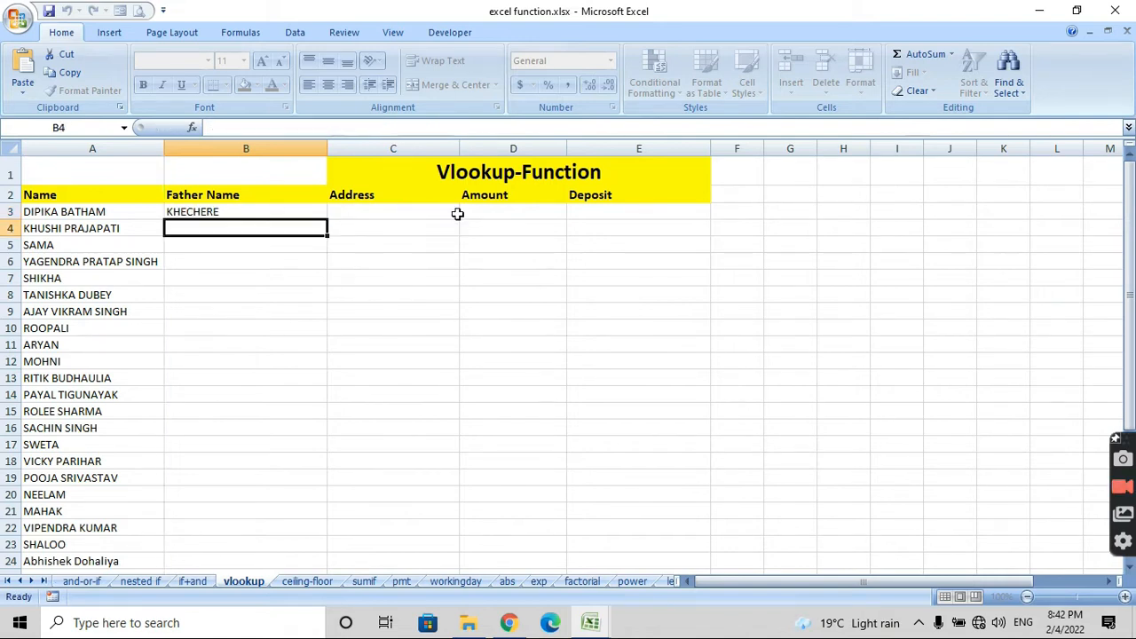
{"action": "key", "text": "Up"}
{"action": "key", "text": "ctrl+c"}
{"action": "key", "text": "shift+Down"}
{"action": "key", "text": "shift+Down"}
{"action": "key", "text": "Return"}
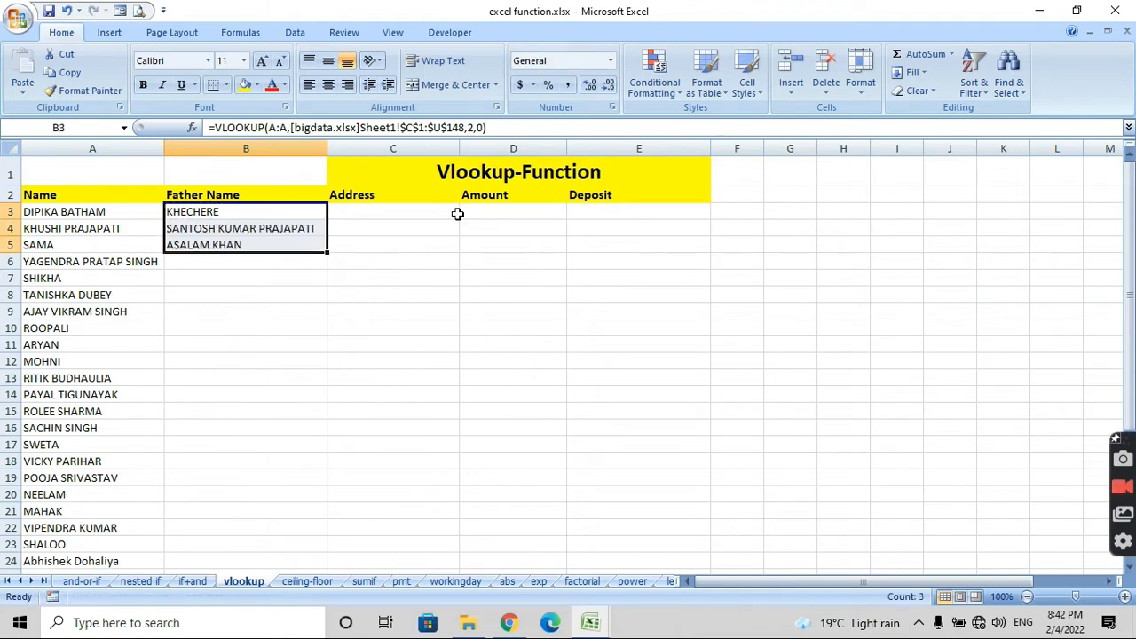
{"action": "key", "text": "Down"}
{"action": "key", "text": "Left"}
{"action": "key", "text": "Right"}
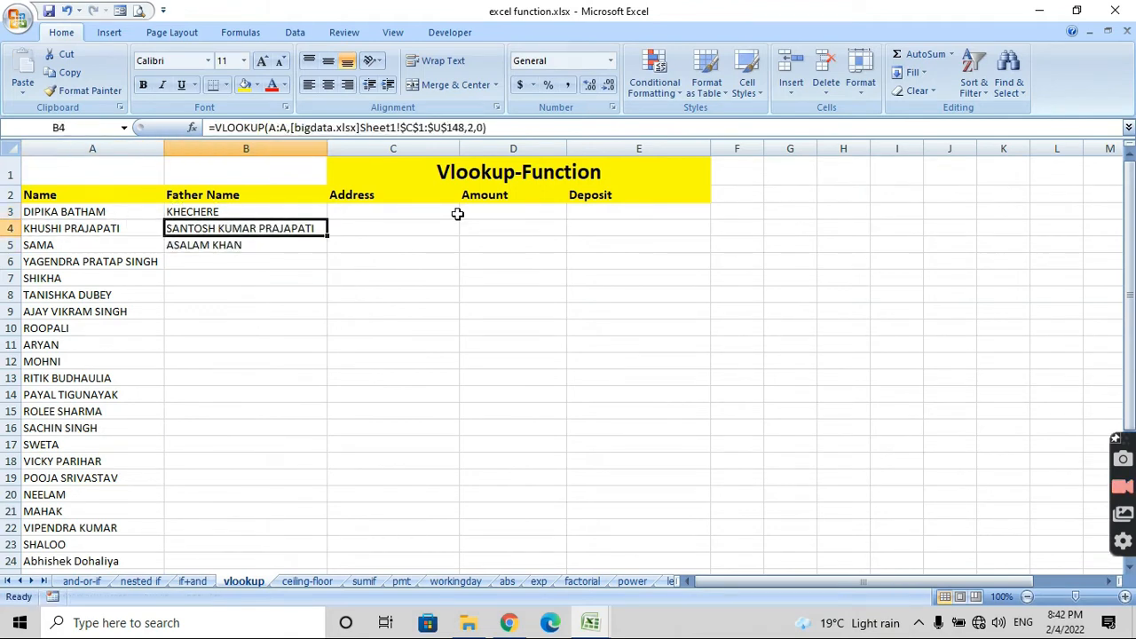
{"action": "key", "text": "Down"}
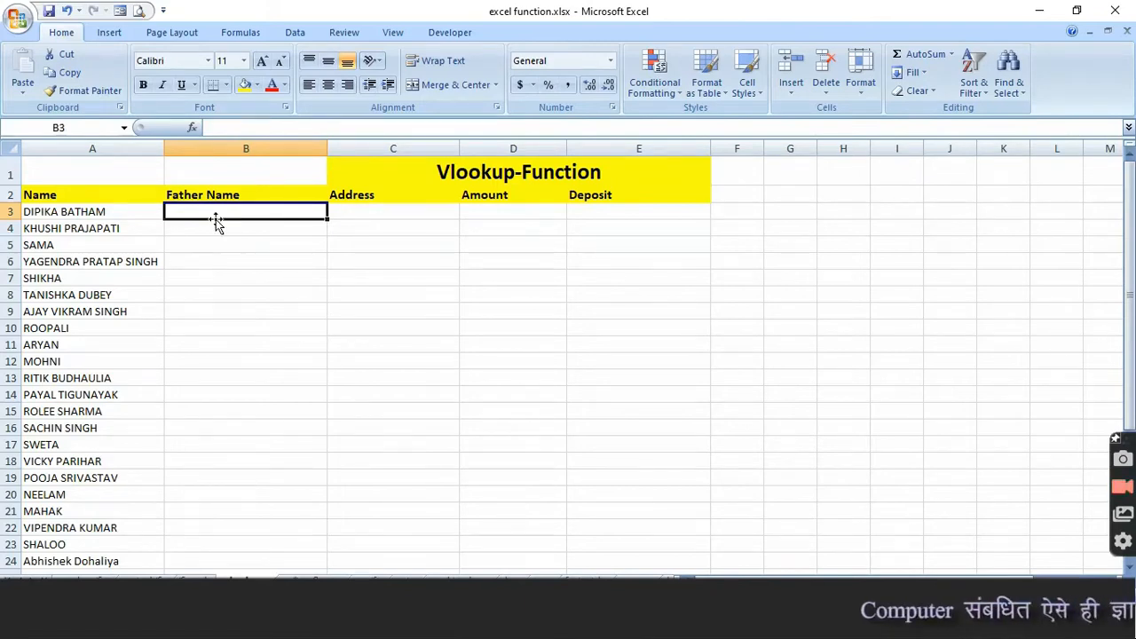
- Switch to the bigdata.xlsx workbook and examine its student records, from the Name column across the other fields
{"action": "key", "text": "alt+Tab"}
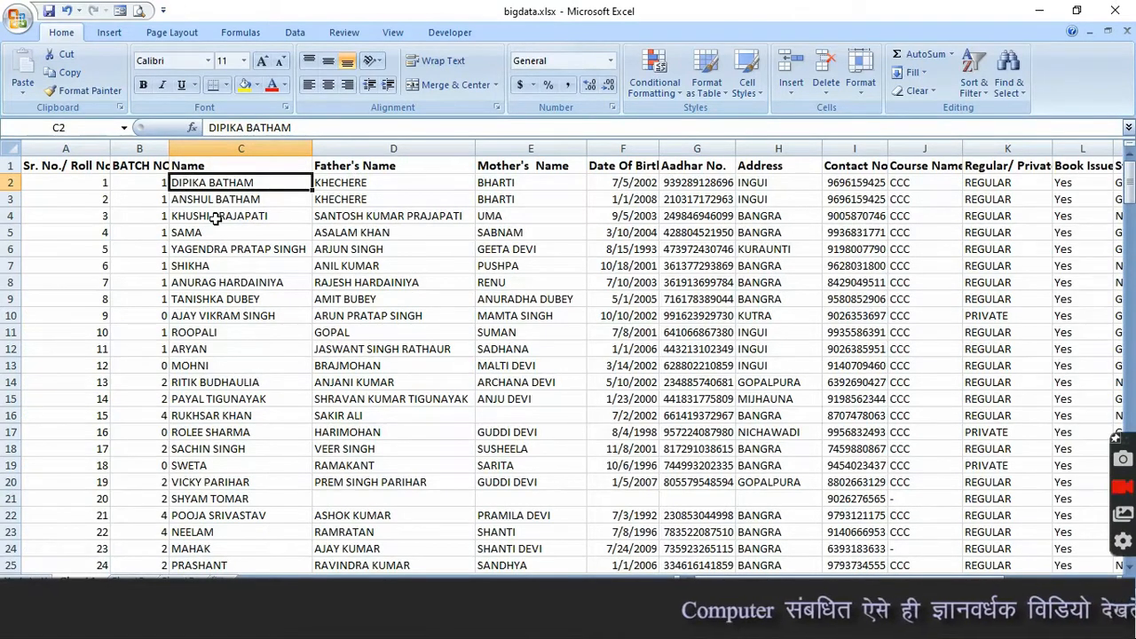
{"action": "left_click_drag", "start_coordinate": [183, 164], "coordinate": [639, 415]}
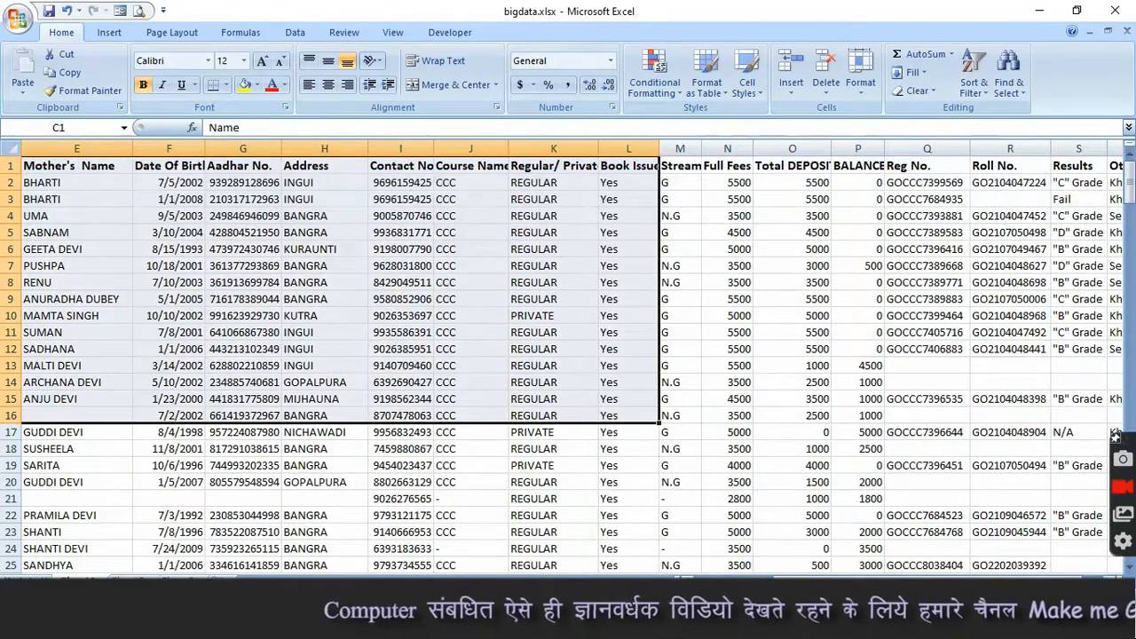
{"action": "left_click_drag", "start_coordinate": [794, 580], "coordinate": [688, 579]}
{"action": "left_click", "coordinate": [250, 234]}
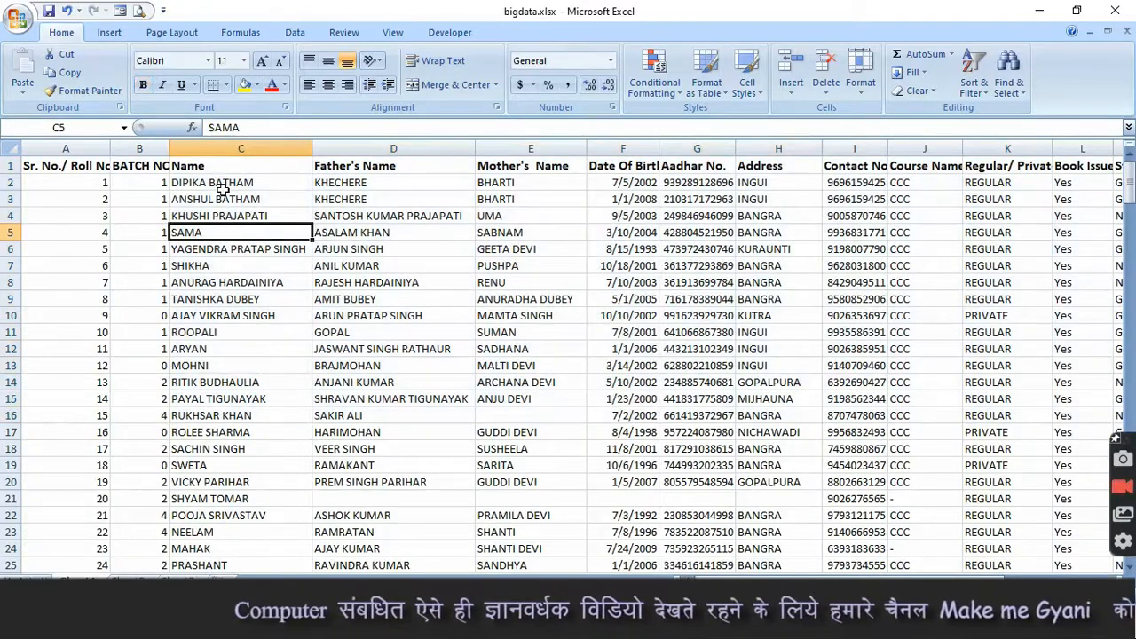
{"action": "left_click_drag", "start_coordinate": [223, 190], "coordinate": [218, 515]}
{"action": "left_click", "coordinate": [360, 382]}
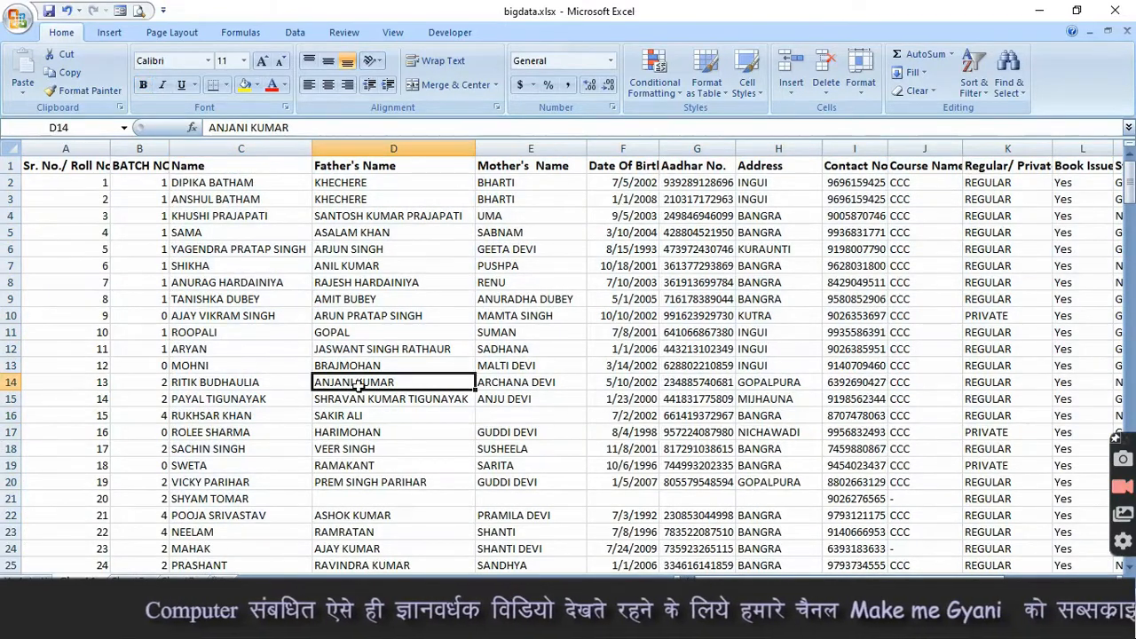
- Return to the vlookup sheet of excel function.xlsx and review the name list and the empty Father Name, Address, Amount and Deposit columns
{"action": "key", "text": "alt+Tab"}
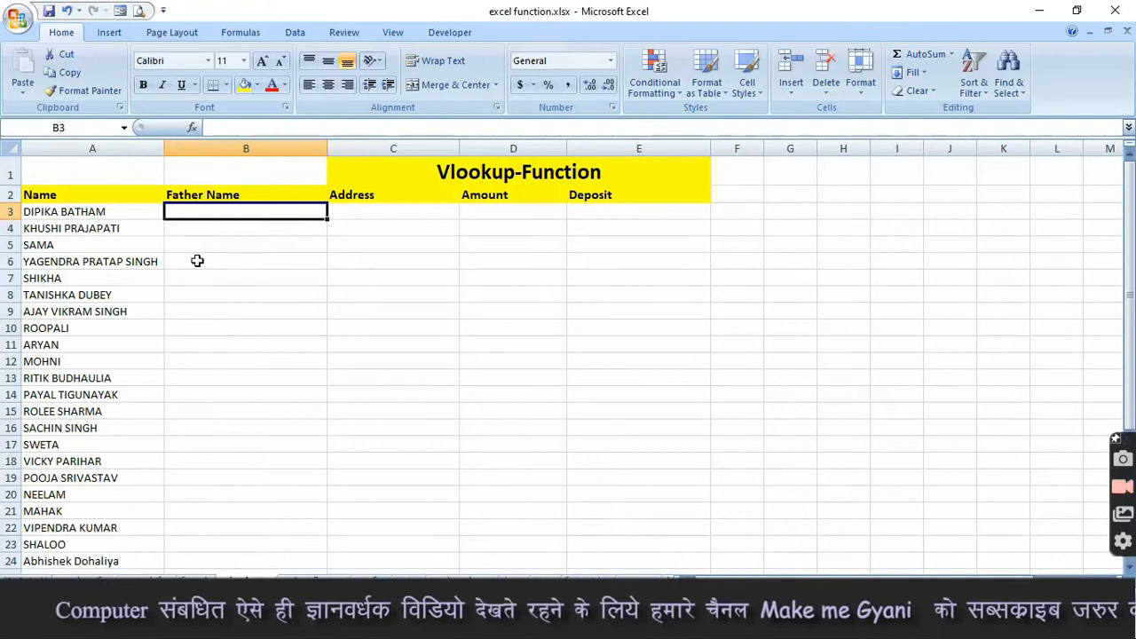
{"action": "left_click_drag", "start_coordinate": [108, 217], "coordinate": [111, 480]}
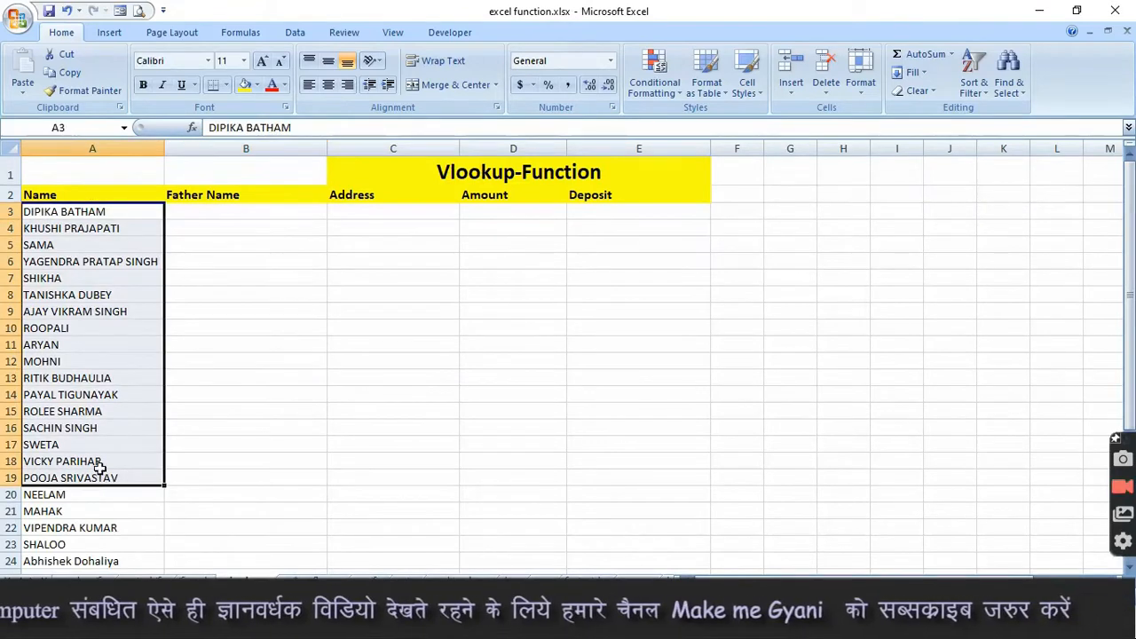
{"action": "left_click", "coordinate": [212, 215]}
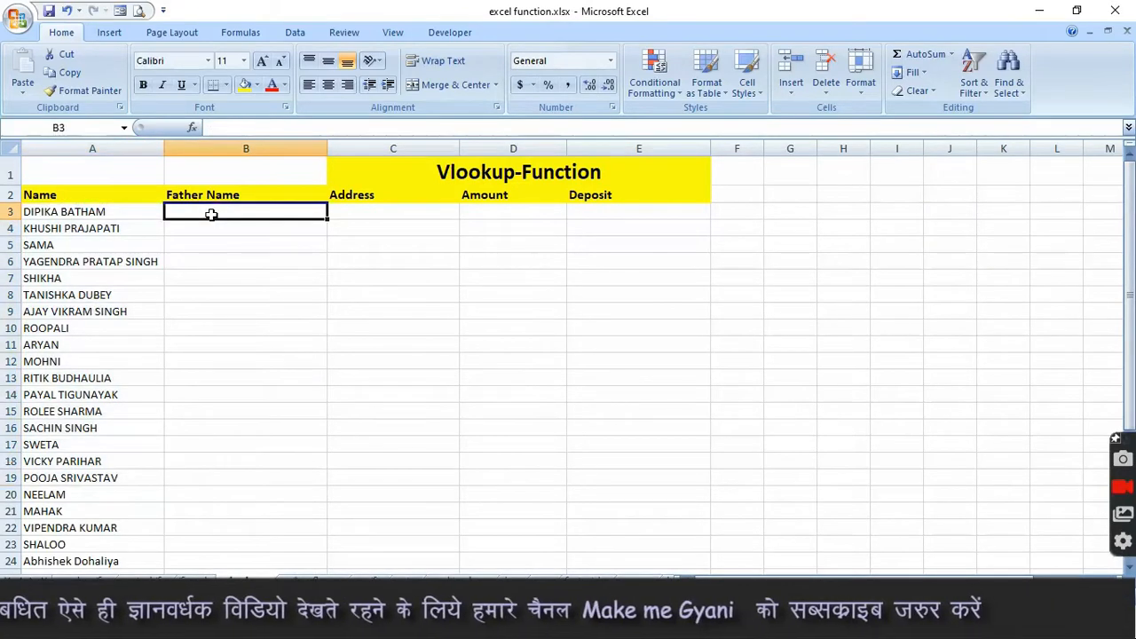
{"action": "left_click", "coordinate": [383, 216]}
{"action": "left_click", "coordinate": [515, 213]}
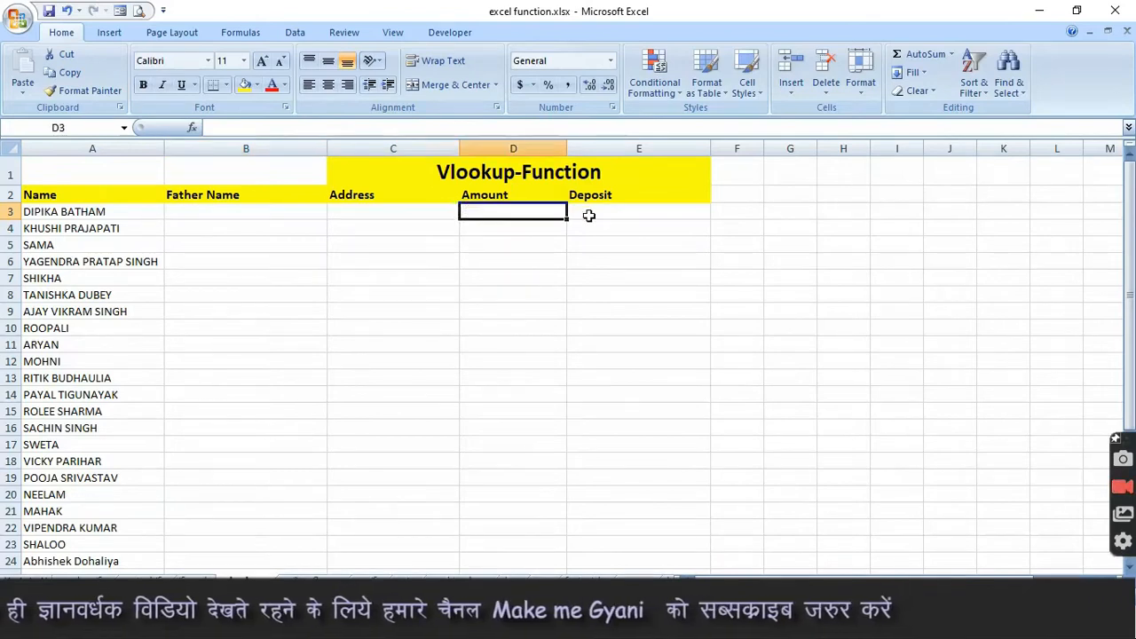
{"action": "left_click", "coordinate": [590, 218]}
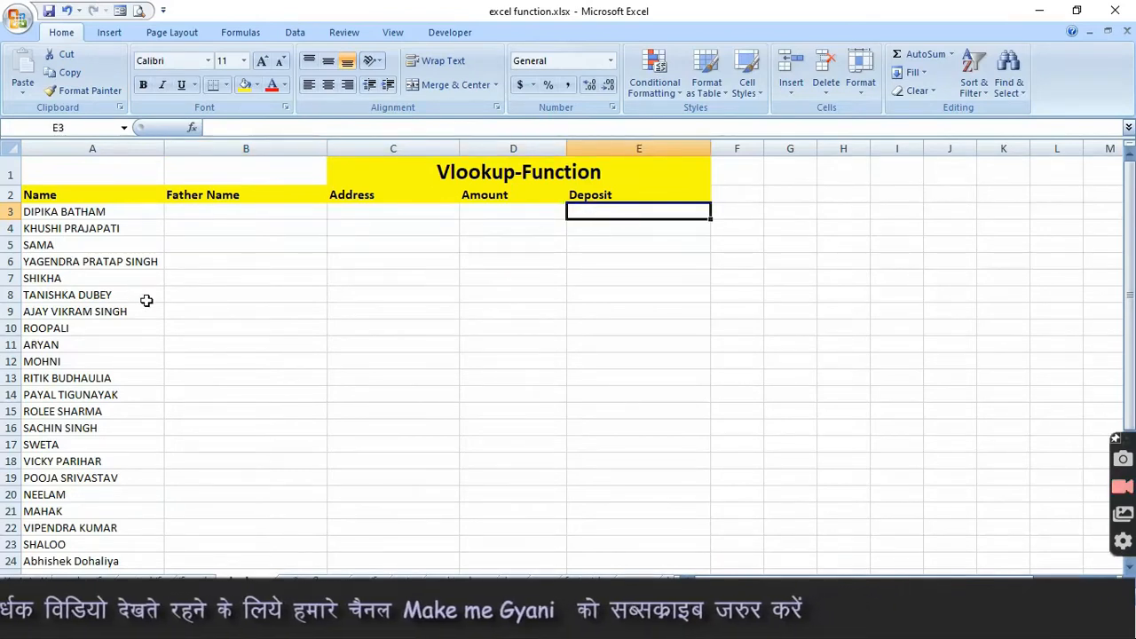
- Begin a VLOOKUP formula in B3 under Father Name, using A3 as the lookup value
{"action": "left_click", "coordinate": [214, 216]}
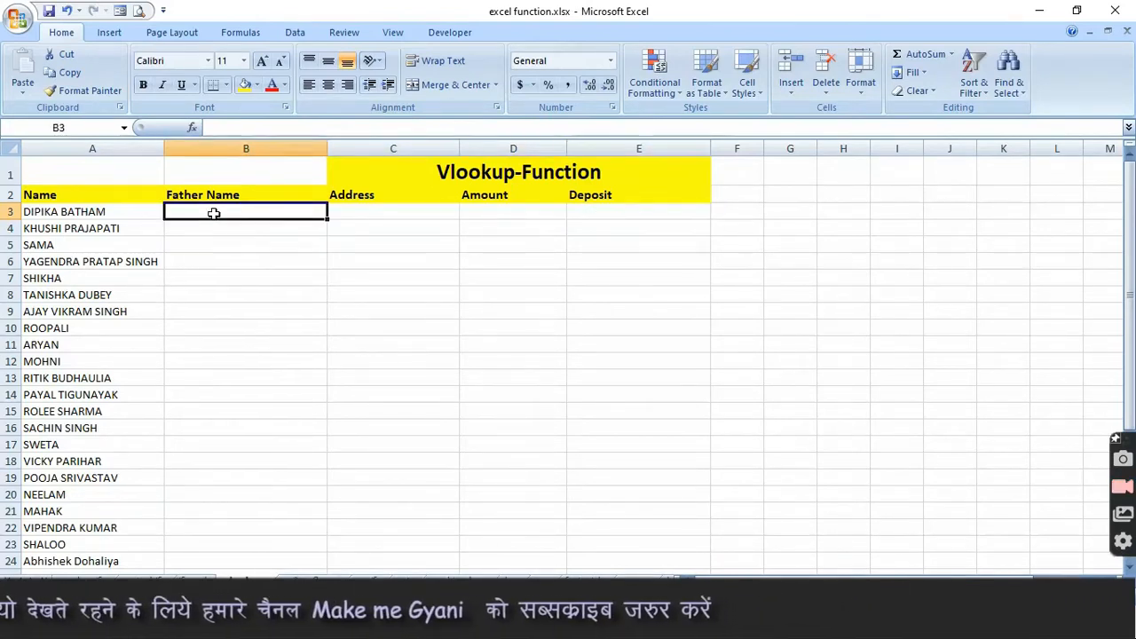
{"action": "type", "text": "="}
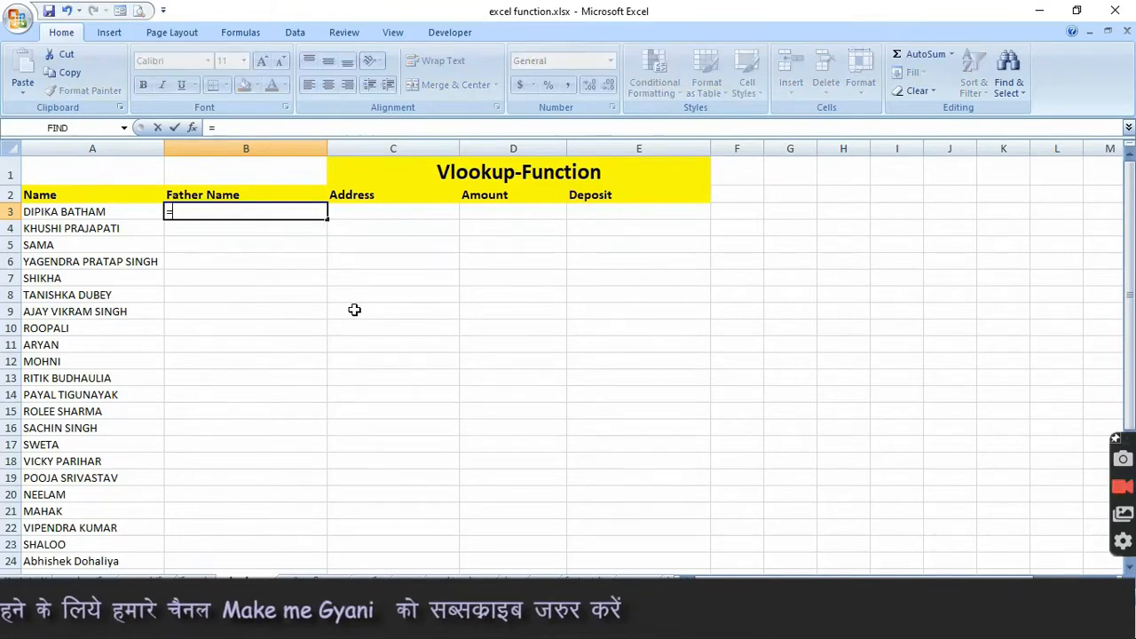
{"action": "type", "text": "vloo"}
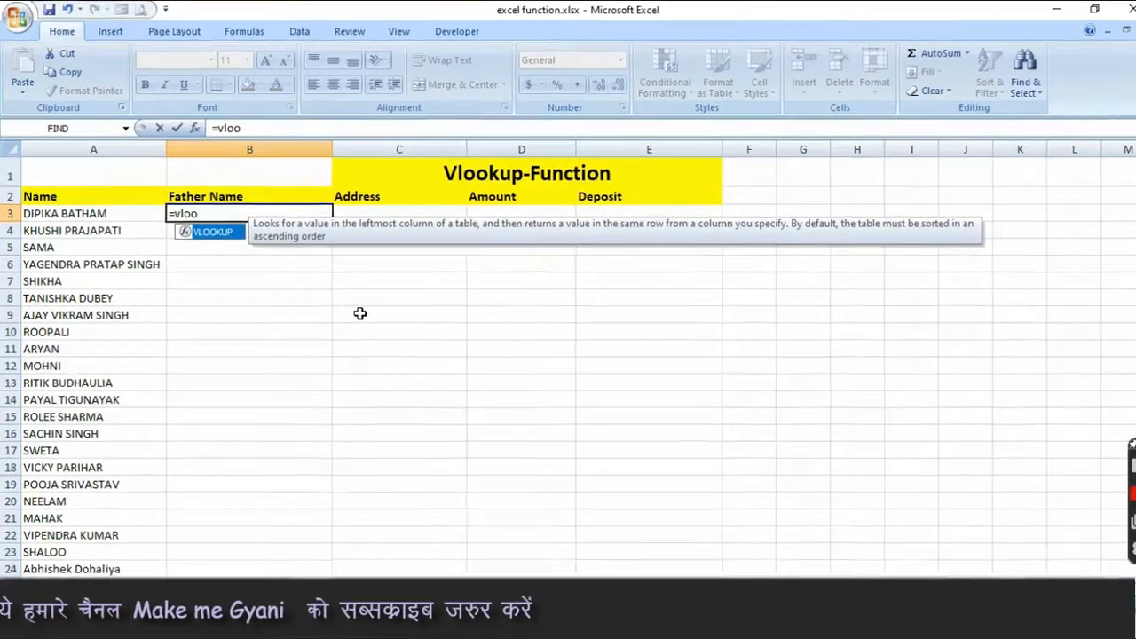
{"action": "type", "text": "kup"}
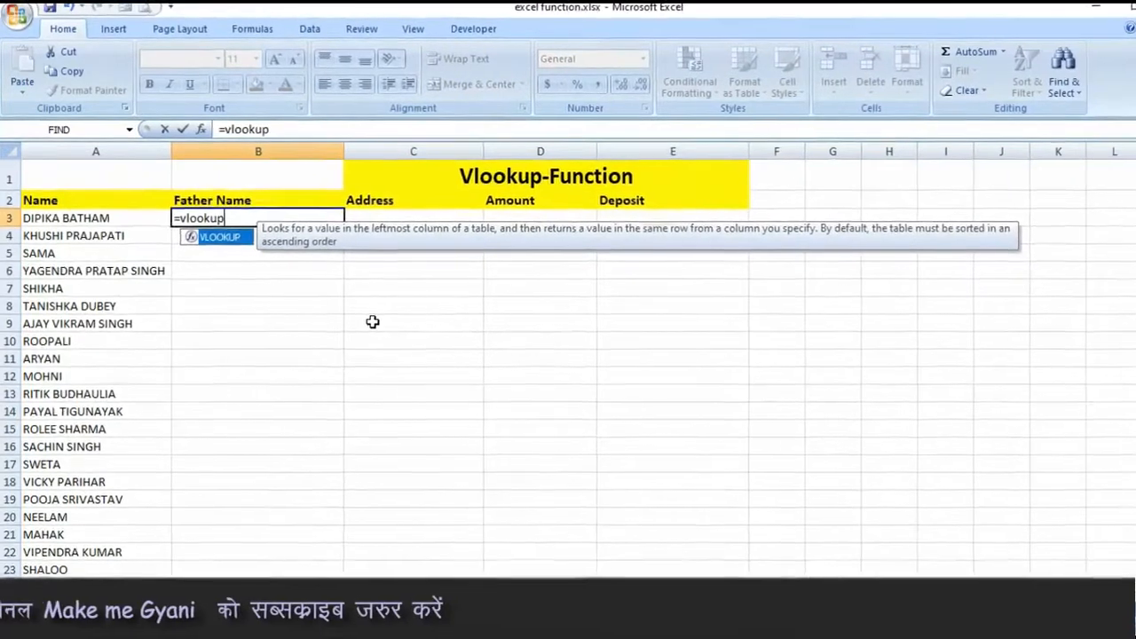
{"action": "type", "text": "("}
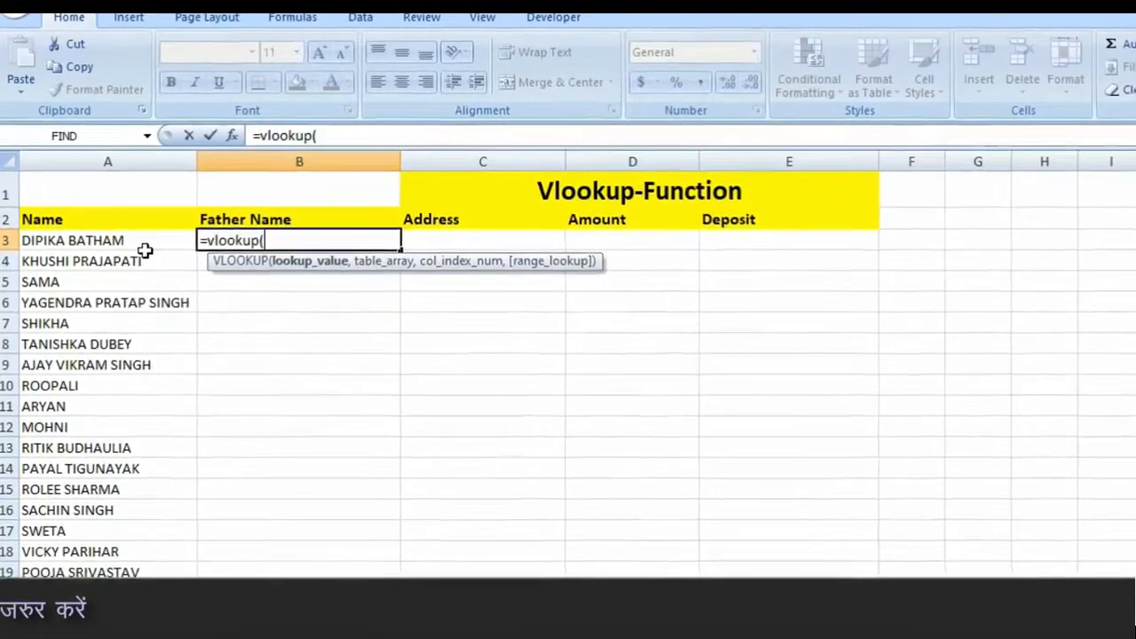
{"action": "left_click", "coordinate": [70, 246]}
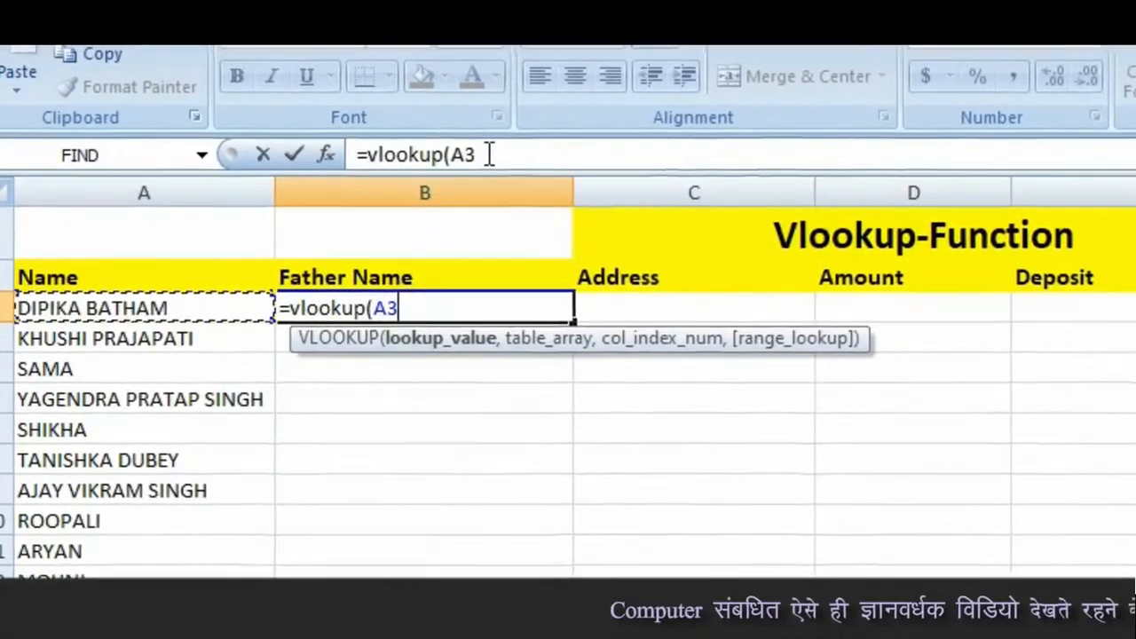
{"action": "left_click", "coordinate": [497, 156]}
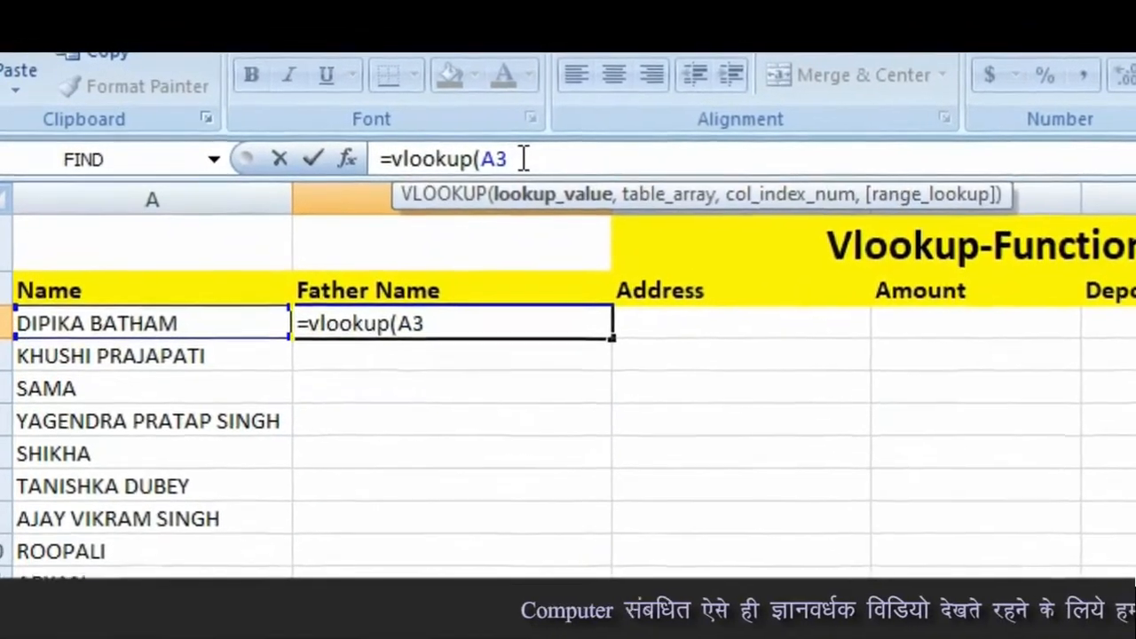
{"action": "type", "text": ","}
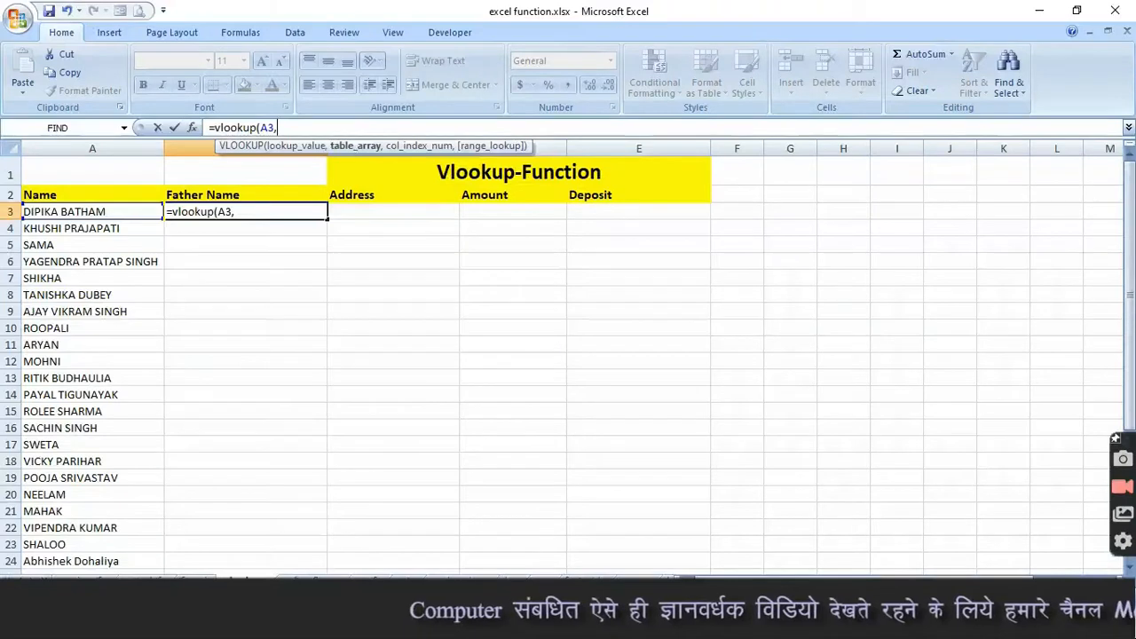
- Set the formula's table array to $C$1:$R$76 on Sheet1 of bigdata.xlsx
{"action": "left_click", "coordinate": [643, 547]}
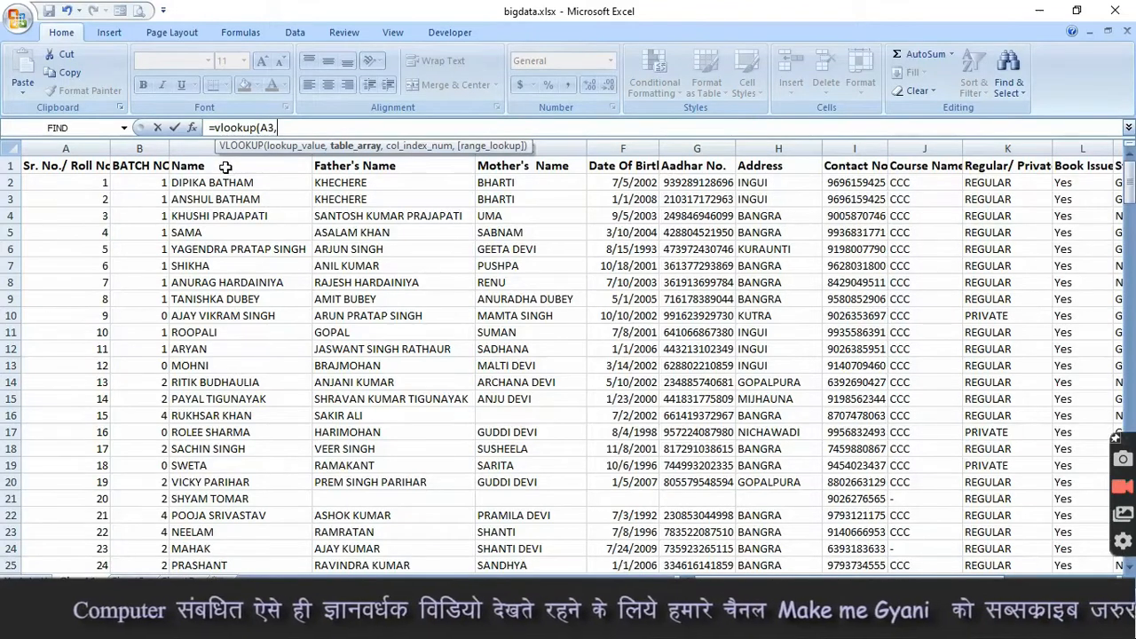
{"action": "left_click_drag", "start_coordinate": [225, 167], "coordinate": [1083, 512]}
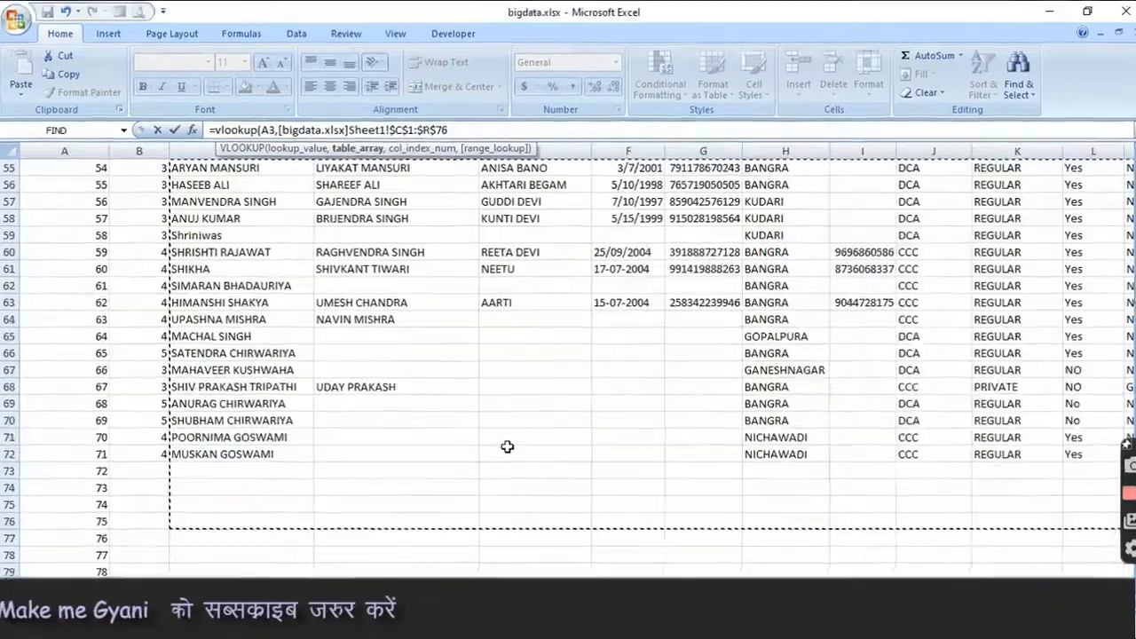
{"action": "scroll", "coordinate": [480, 426], "scroll_direction": "up", "scroll_amount": 18}
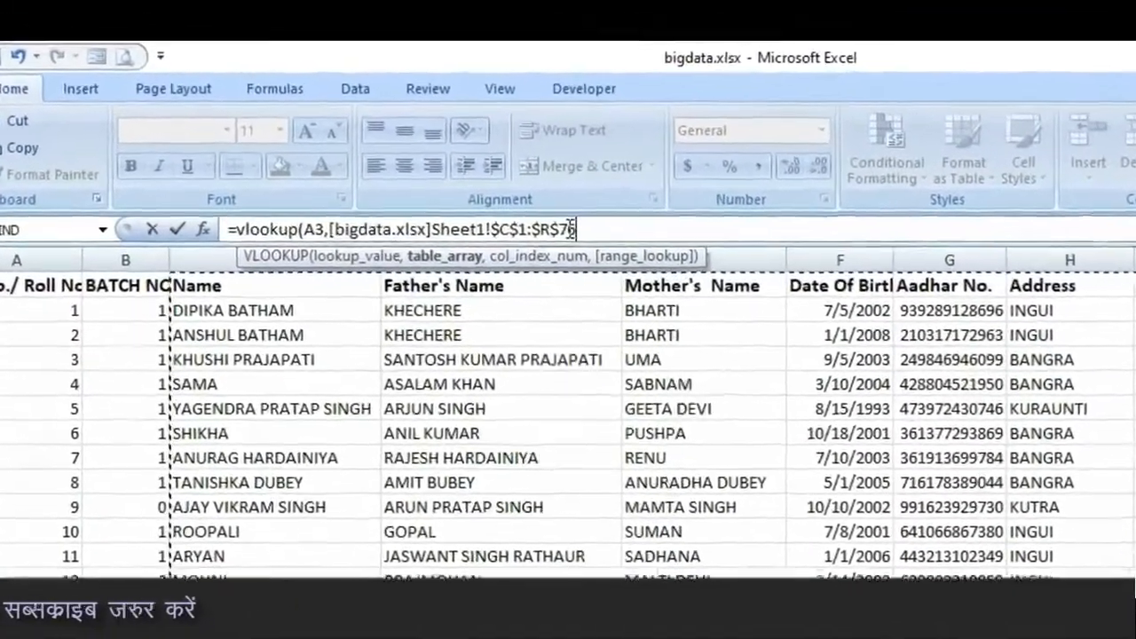
{"action": "type", "text": ","}
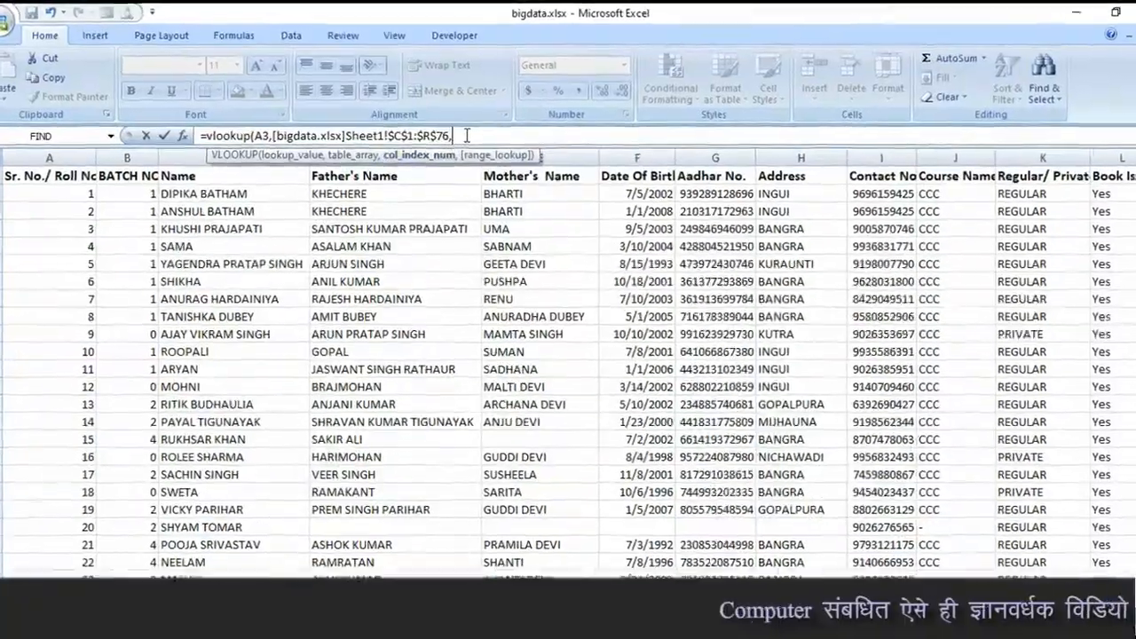
- Complete the VLOOKUP formula with column index 2 and range lookup 0, and enter it in B3
{"action": "type", "text": "2"}
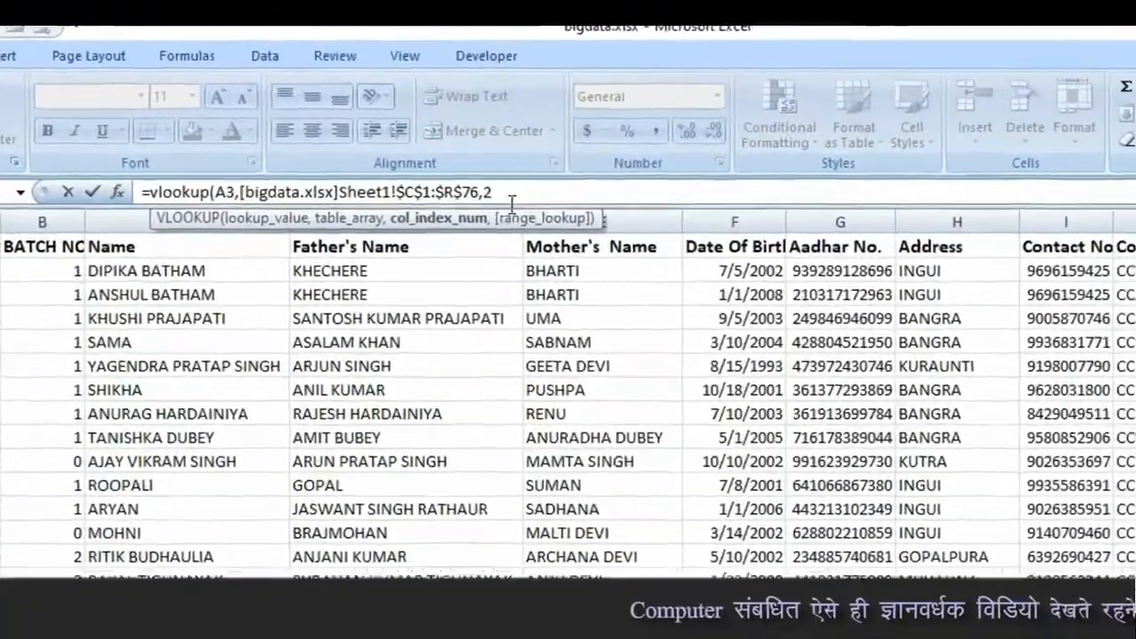
{"action": "type", "text": ","}
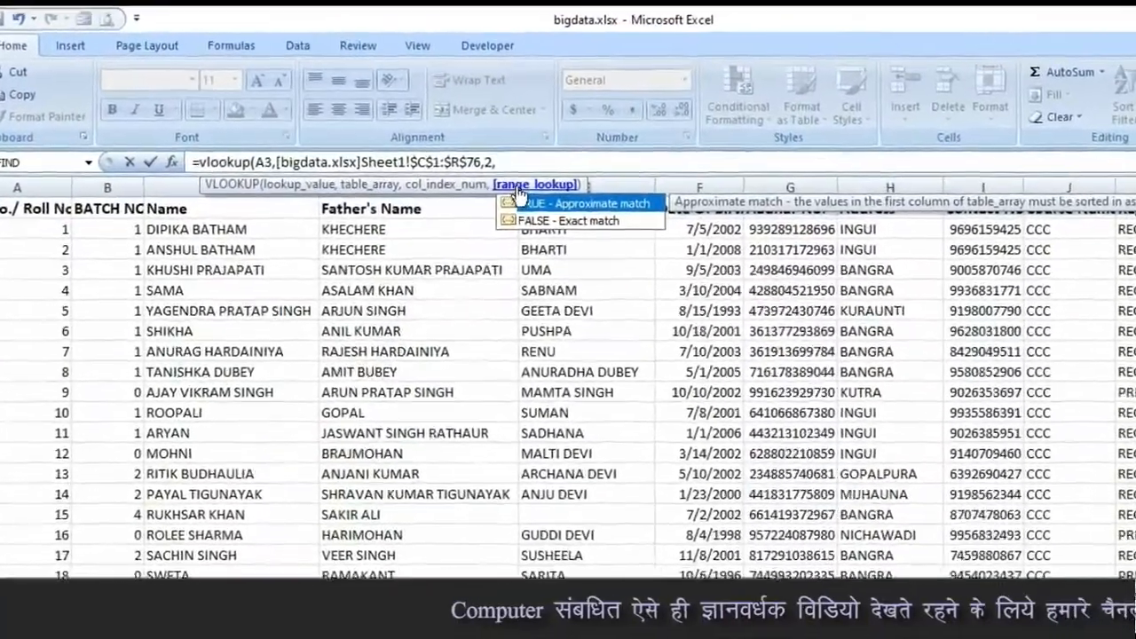
{"action": "type", "text": "0"}
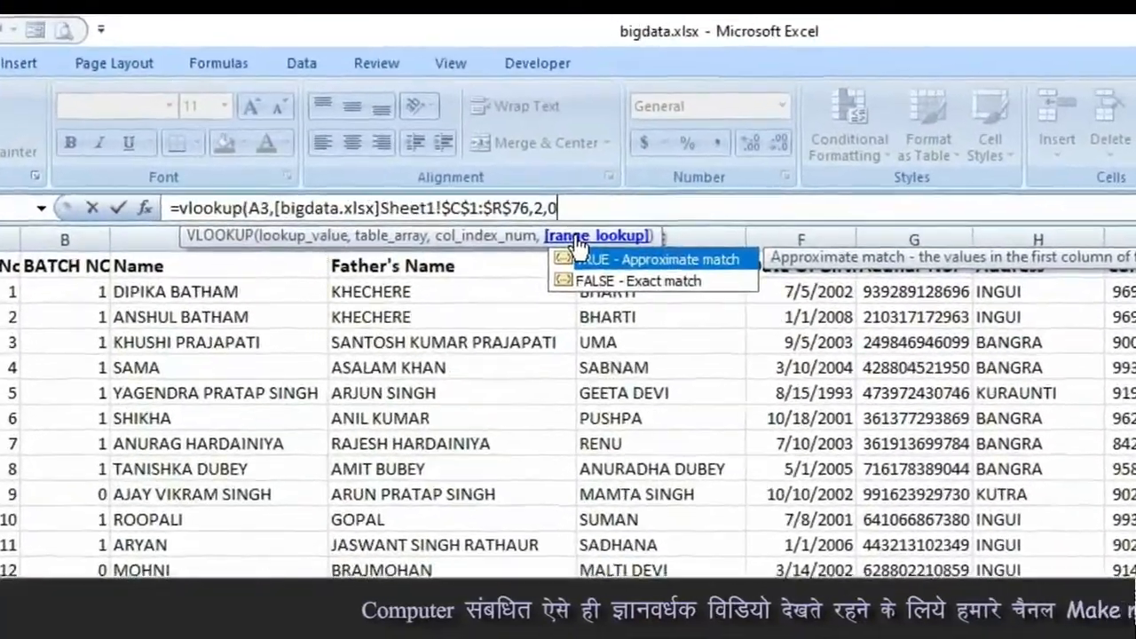
{"action": "type", "text": ")"}
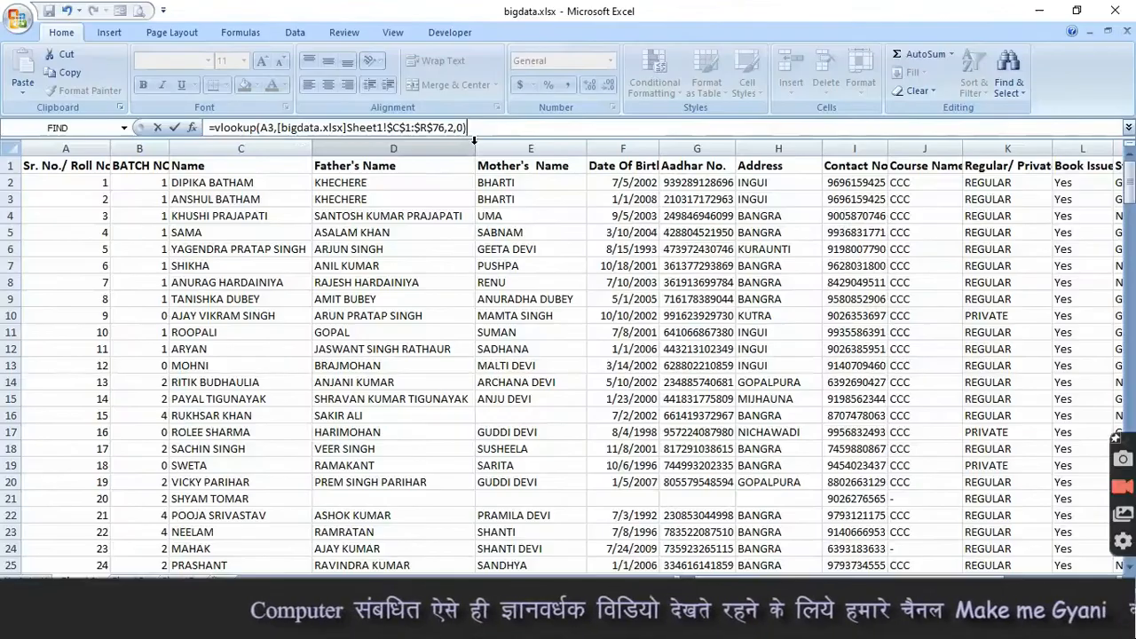
{"action": "key", "text": "Return"}
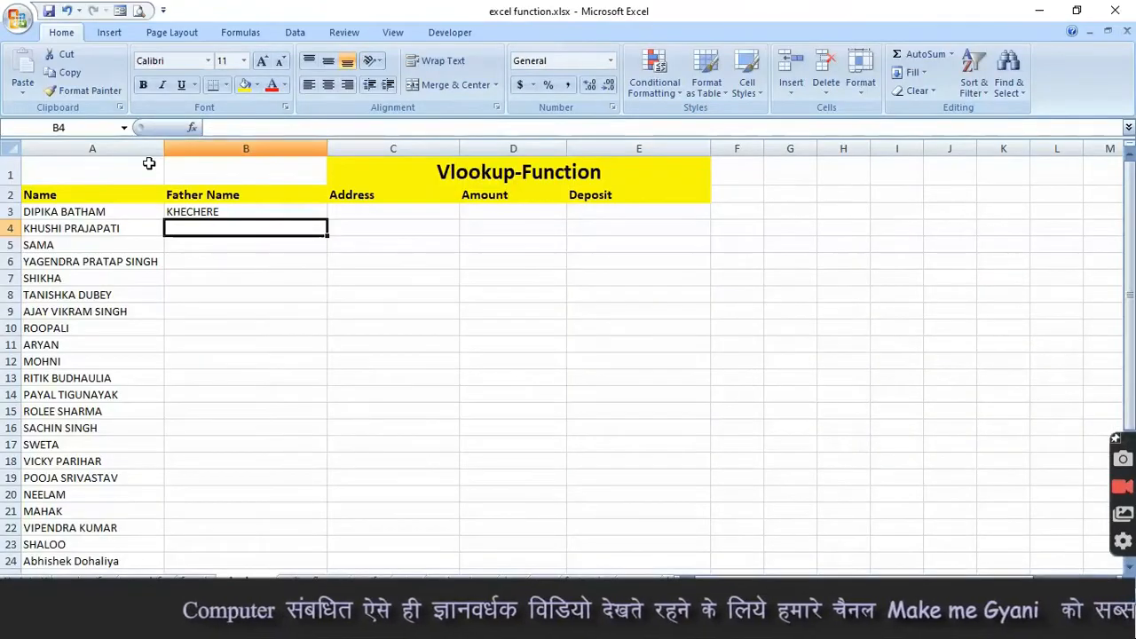
- Review the VLOOKUP formula in B3, checking its lookup value, table array, column index and range lookup arguments
{"action": "left_click", "coordinate": [90, 215]}
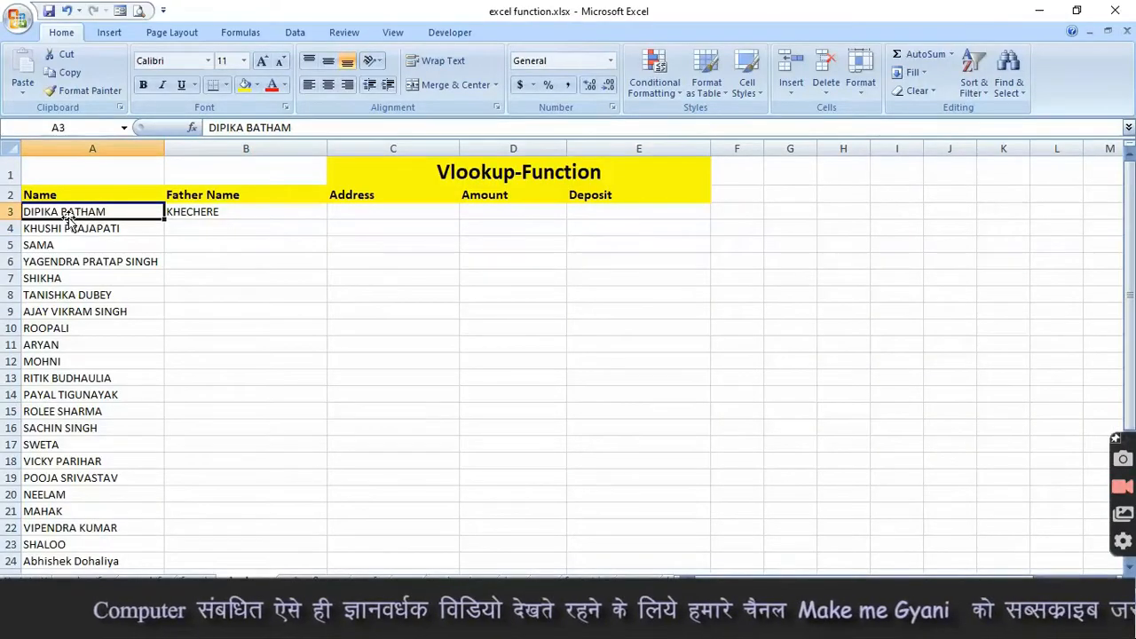
{"action": "left_click", "coordinate": [226, 214]}
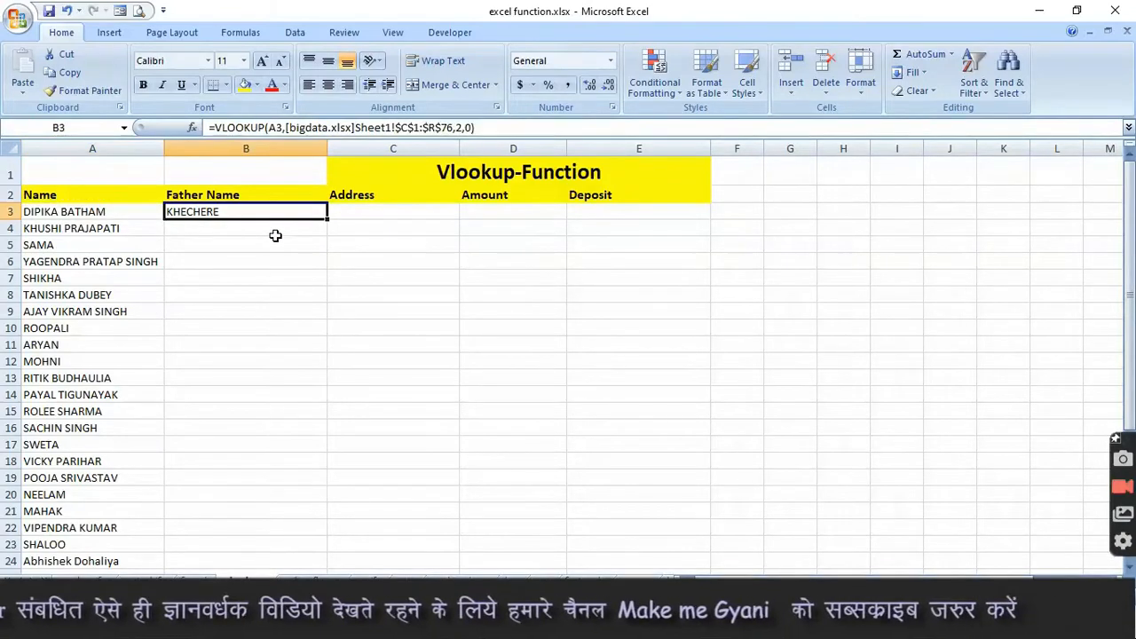
{"action": "left_click", "coordinate": [311, 127]}
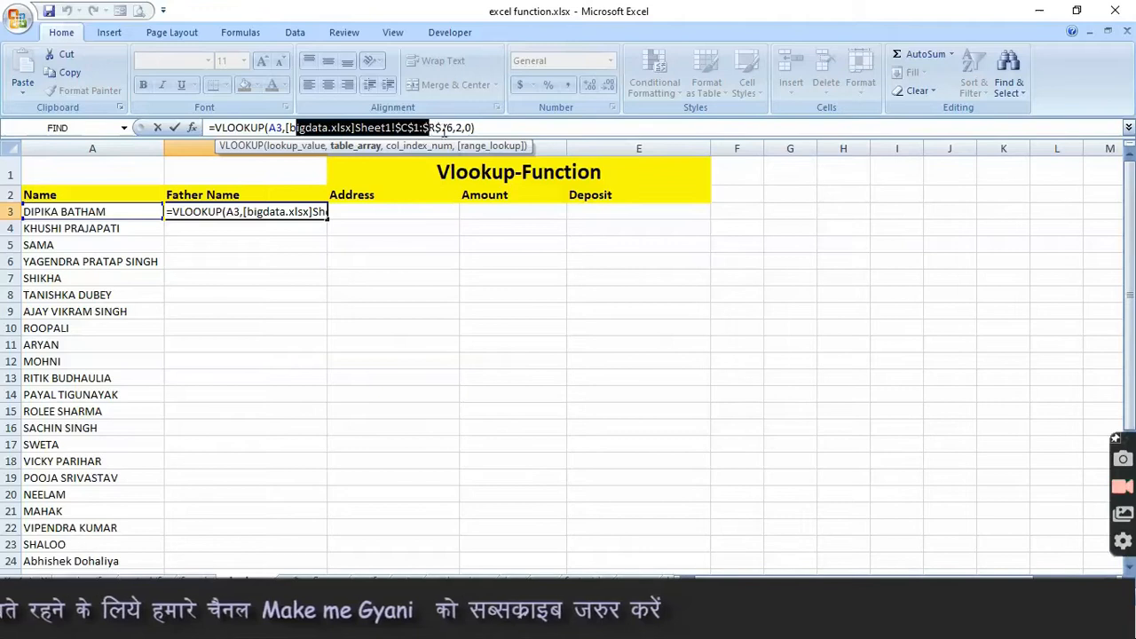
{"action": "left_click", "coordinate": [457, 129]}
{"action": "left_click", "coordinate": [458, 127]}
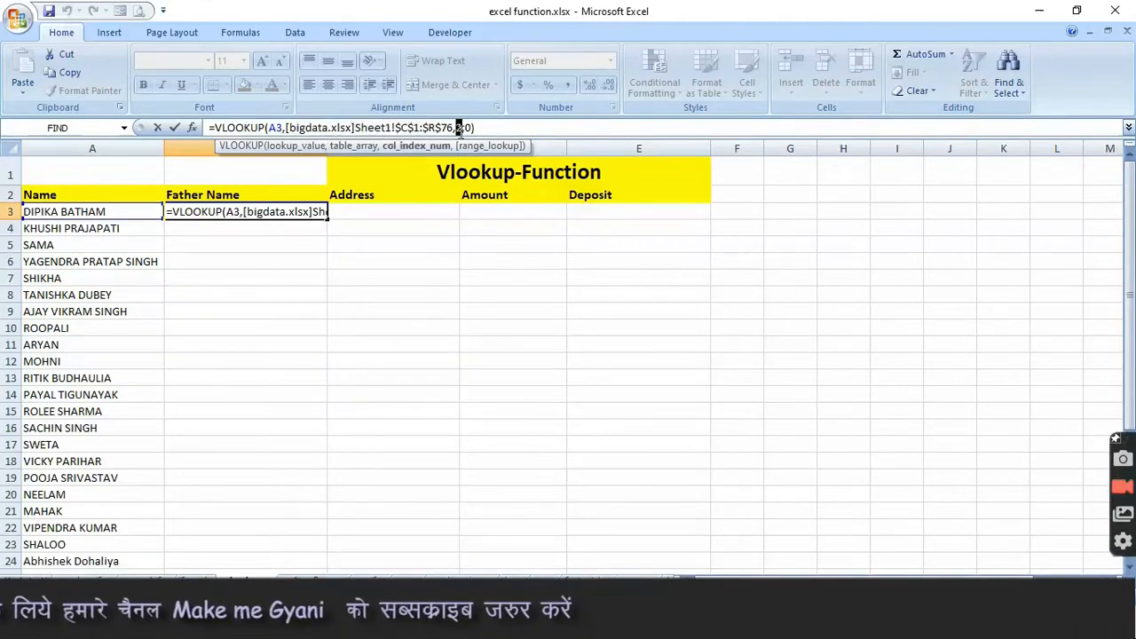
{"action": "left_click", "coordinate": [467, 129]}
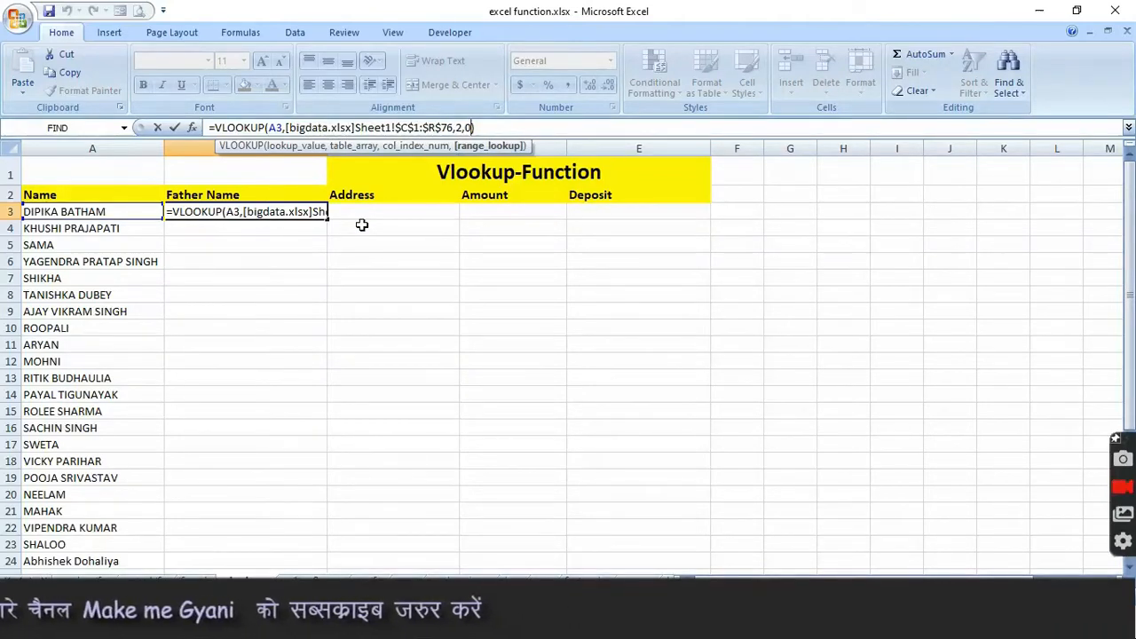
{"action": "key", "text": "ctrl+Return"}
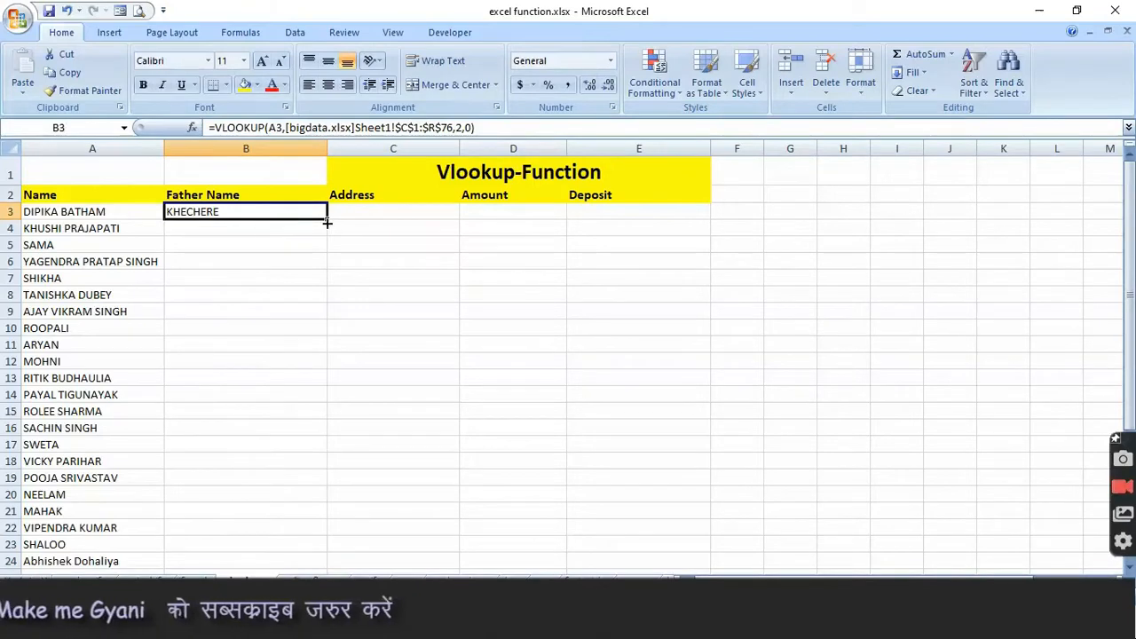
- Begin a VLOOKUP formula in C3 under Address, using A3 as the lookup value
{"action": "left_click", "coordinate": [361, 214]}
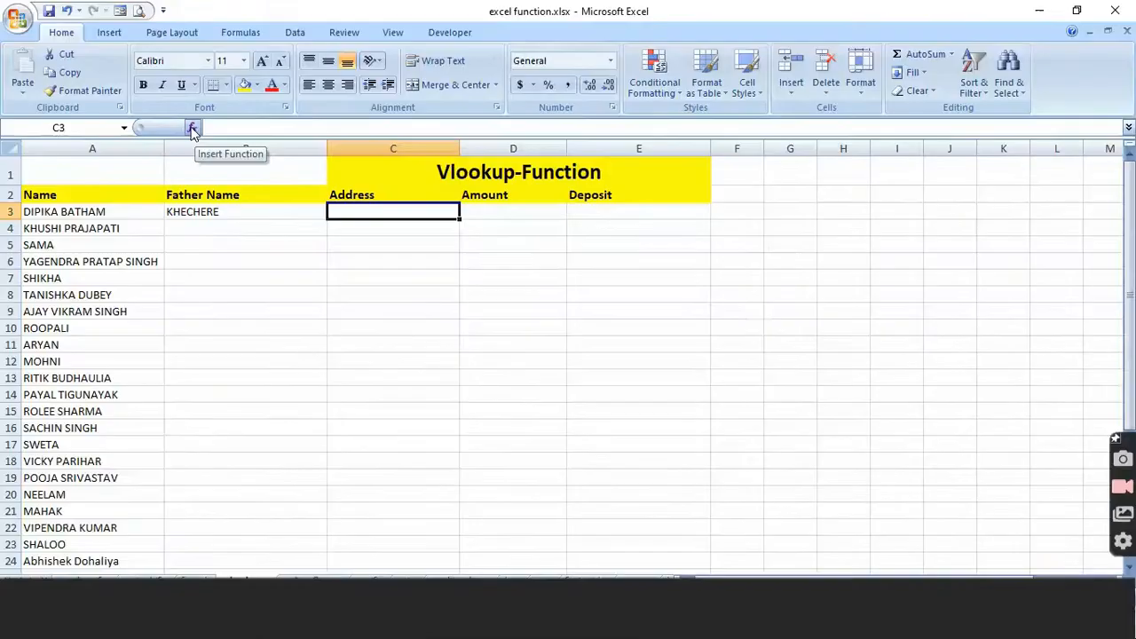
{"action": "left_click", "coordinate": [245, 164]}
{"action": "left_click", "coordinate": [194, 130]}
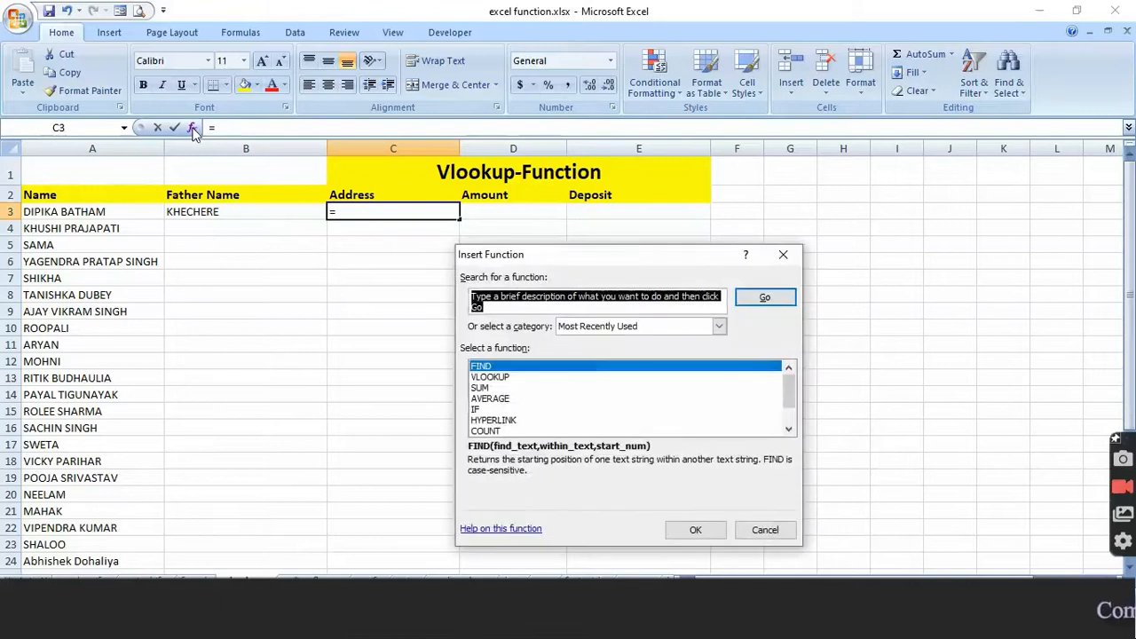
{"action": "left_click", "coordinate": [488, 378]}
{"action": "left_click", "coordinate": [690, 529]}
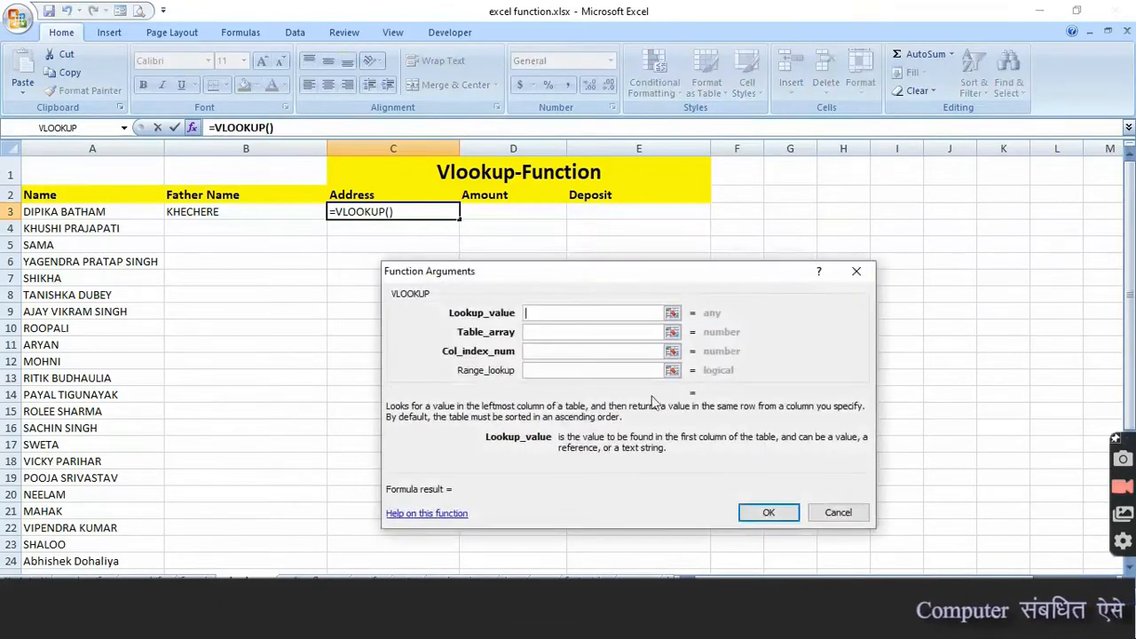
{"action": "left_click_drag", "start_coordinate": [420, 276], "coordinate": [470, 118]}
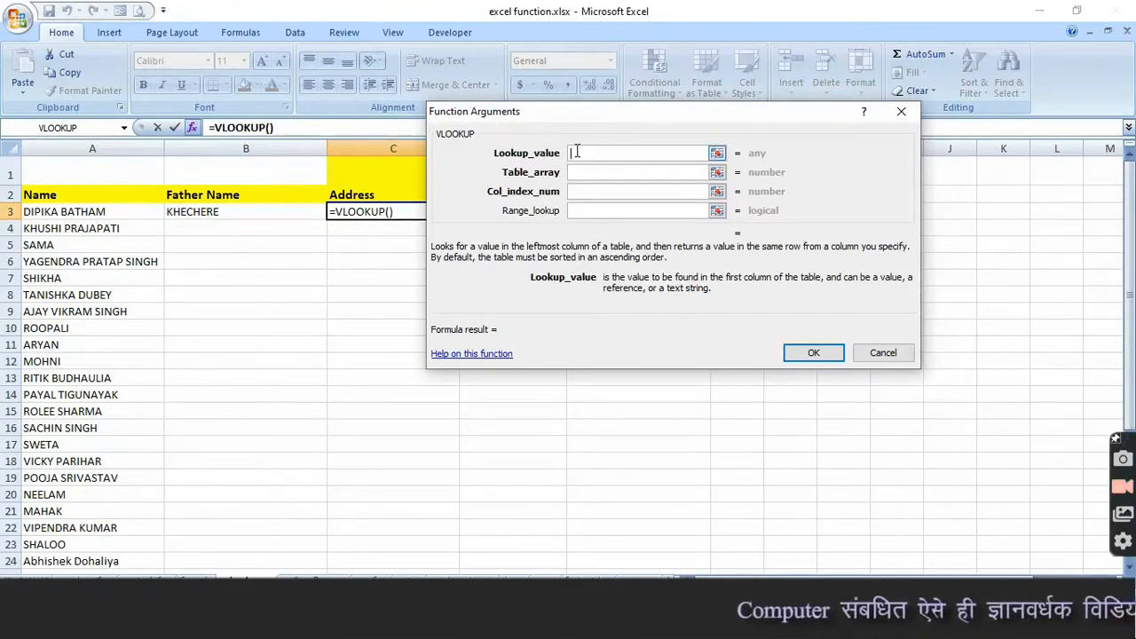
{"action": "left_click_drag", "start_coordinate": [605, 114], "coordinate": [636, 116]}
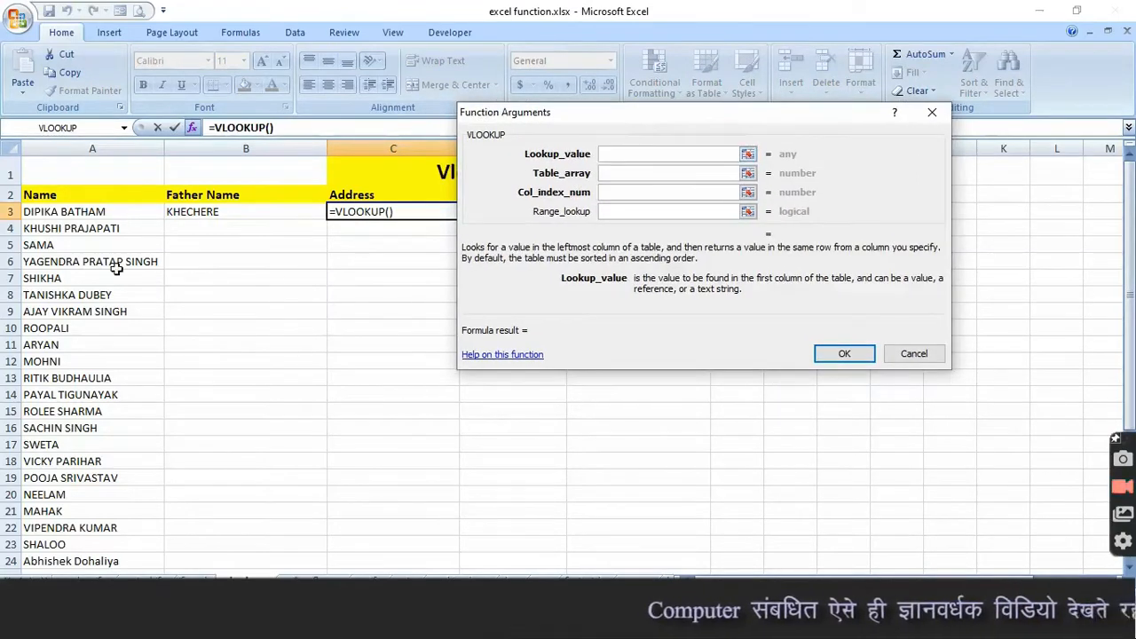
{"action": "left_click", "coordinate": [49, 213]}
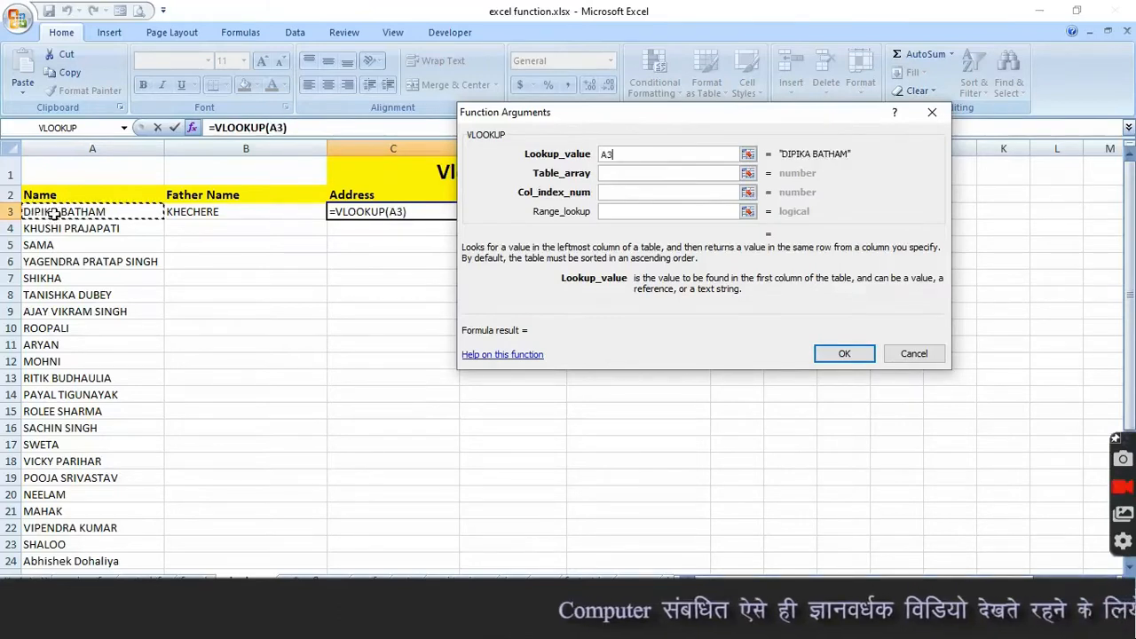
- Set the Address formula's table array to $C$1:$U$45 on Sheet1 of bigdata.xlsx
{"action": "left_click", "coordinate": [609, 175]}
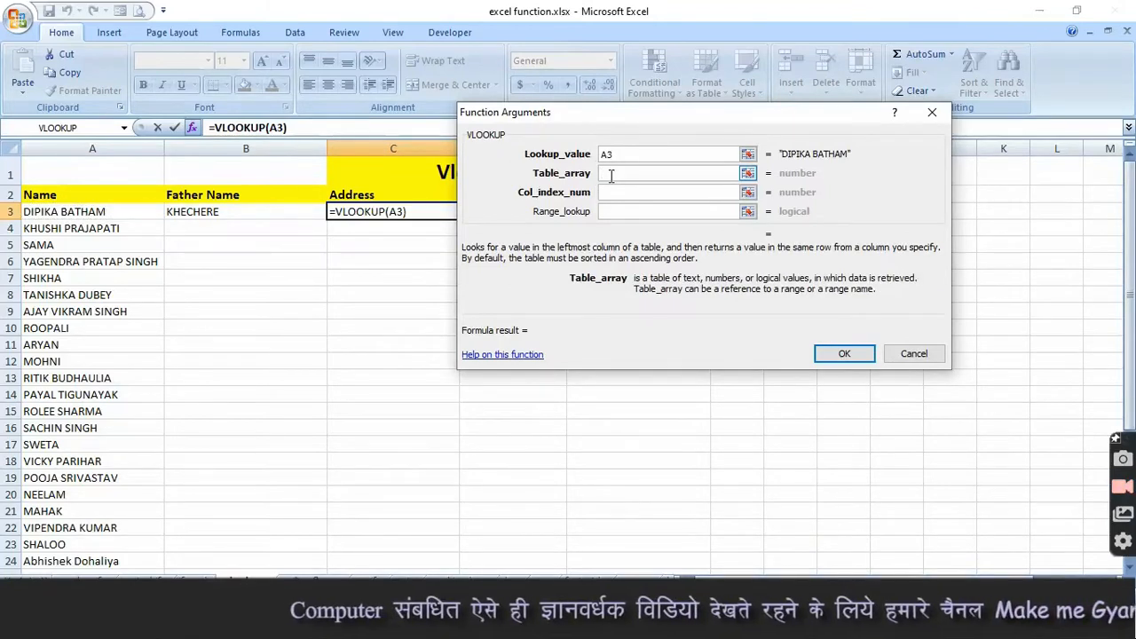
{"action": "left_click", "coordinate": [590, 624]}
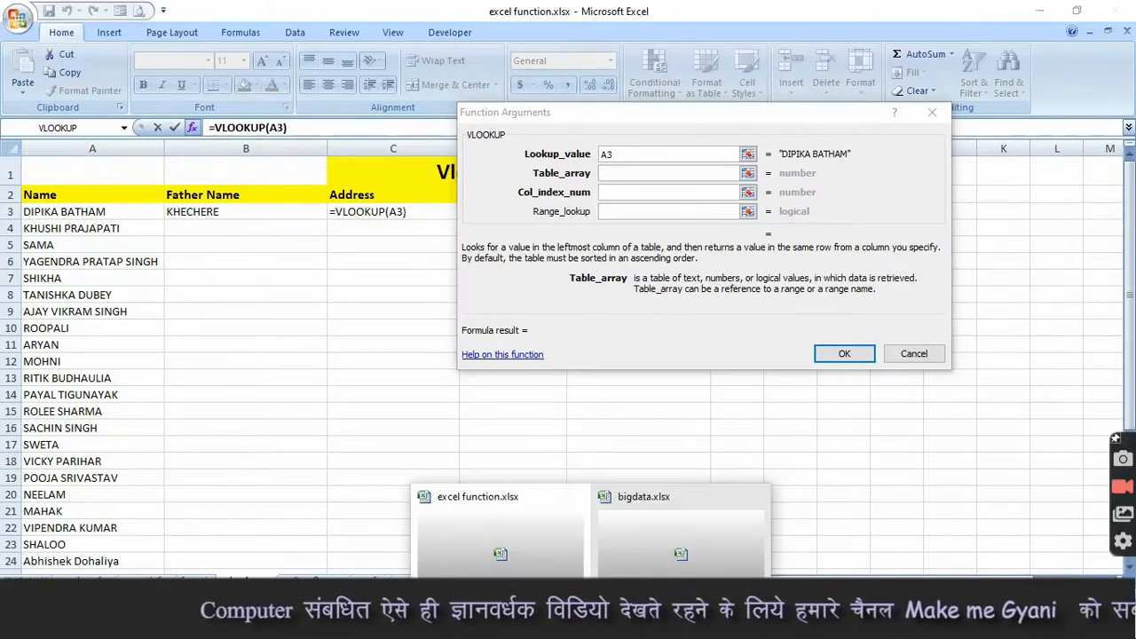
{"action": "left_click", "coordinate": [660, 552]}
{"action": "left_click_drag", "start_coordinate": [197, 174], "coordinate": [1101, 572]}
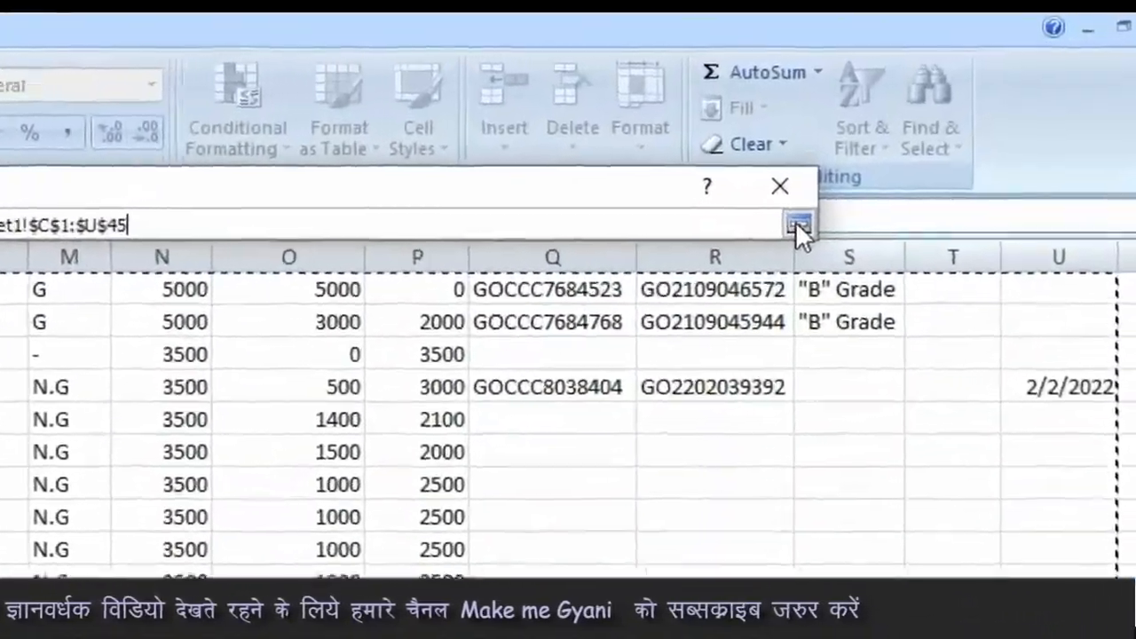
{"action": "left_click", "coordinate": [797, 225]}
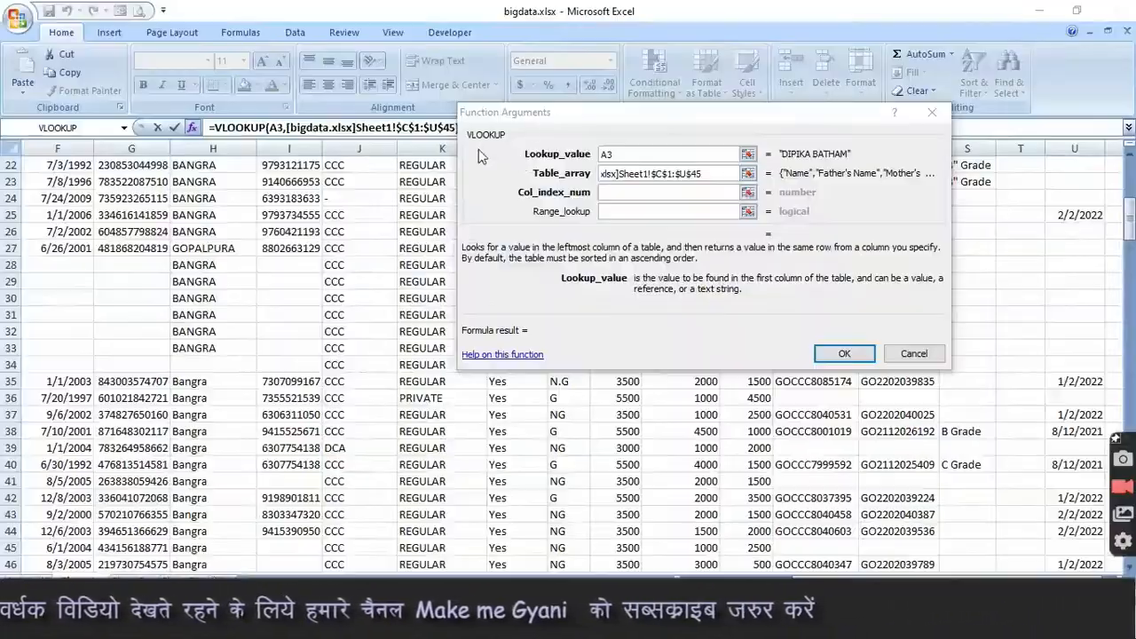
- Complete the Address VLOOKUP with column index 6, found from the bigdata.xlsx headers, and range lookup 0, and enter it in C3
{"action": "left_click", "coordinate": [626, 193]}
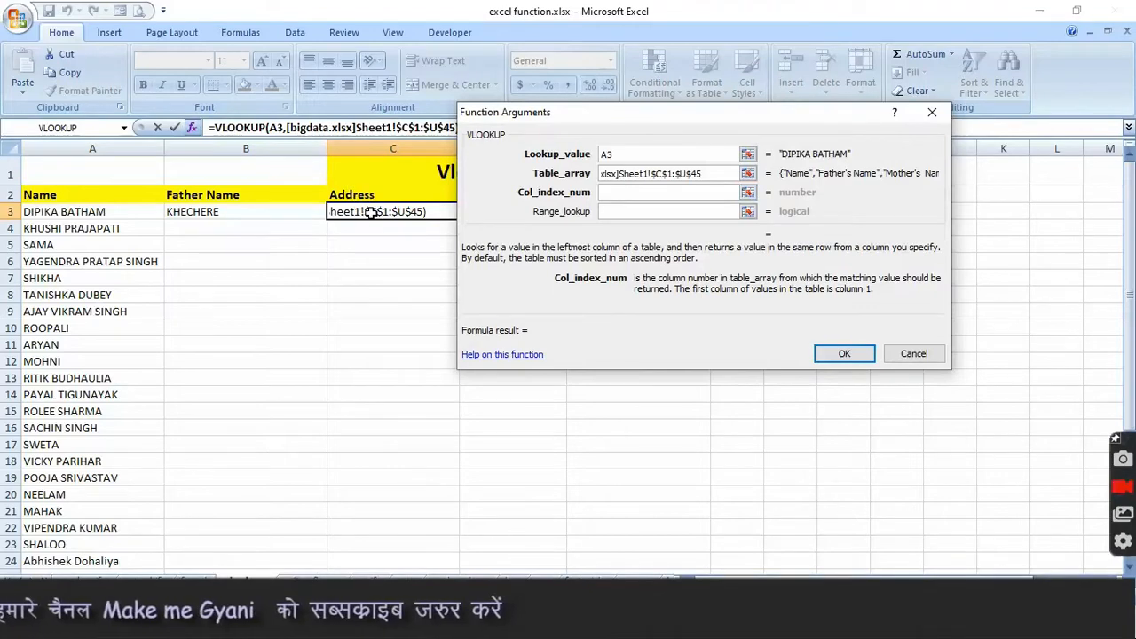
{"action": "left_click", "coordinate": [591, 624]}
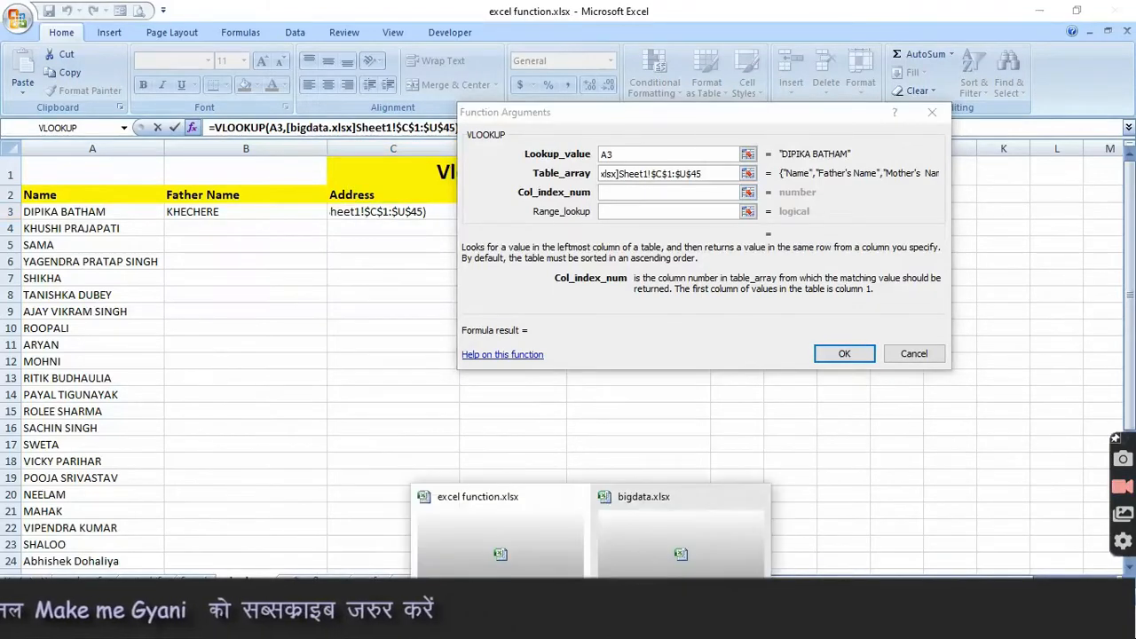
{"action": "left_click", "coordinate": [631, 561]}
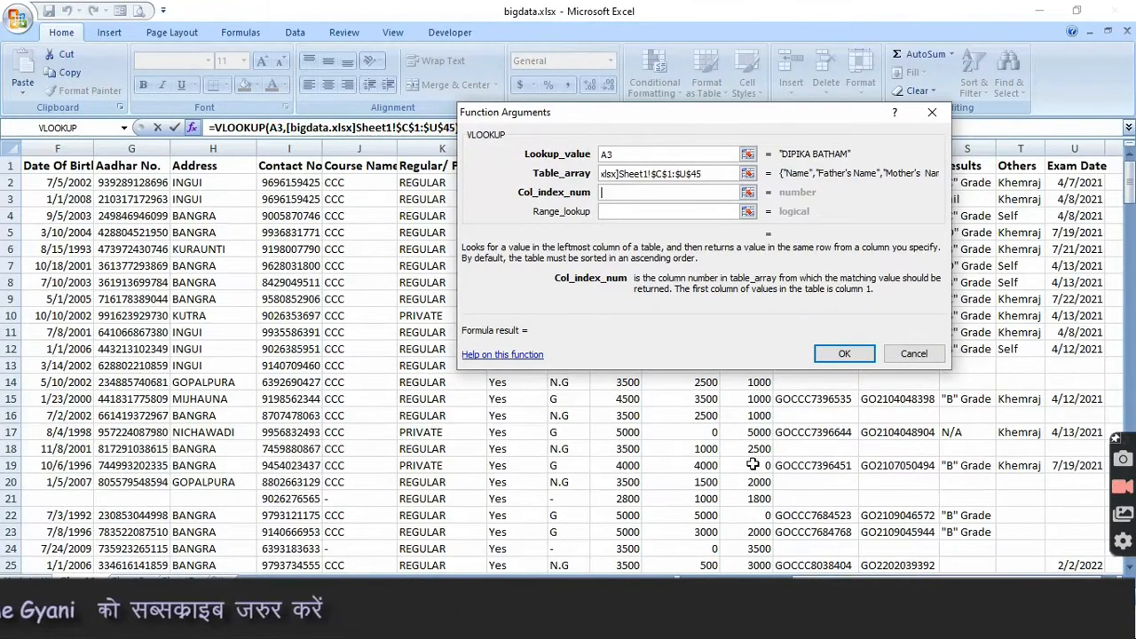
{"action": "left_click_drag", "start_coordinate": [941, 581], "coordinate": [858, 581]}
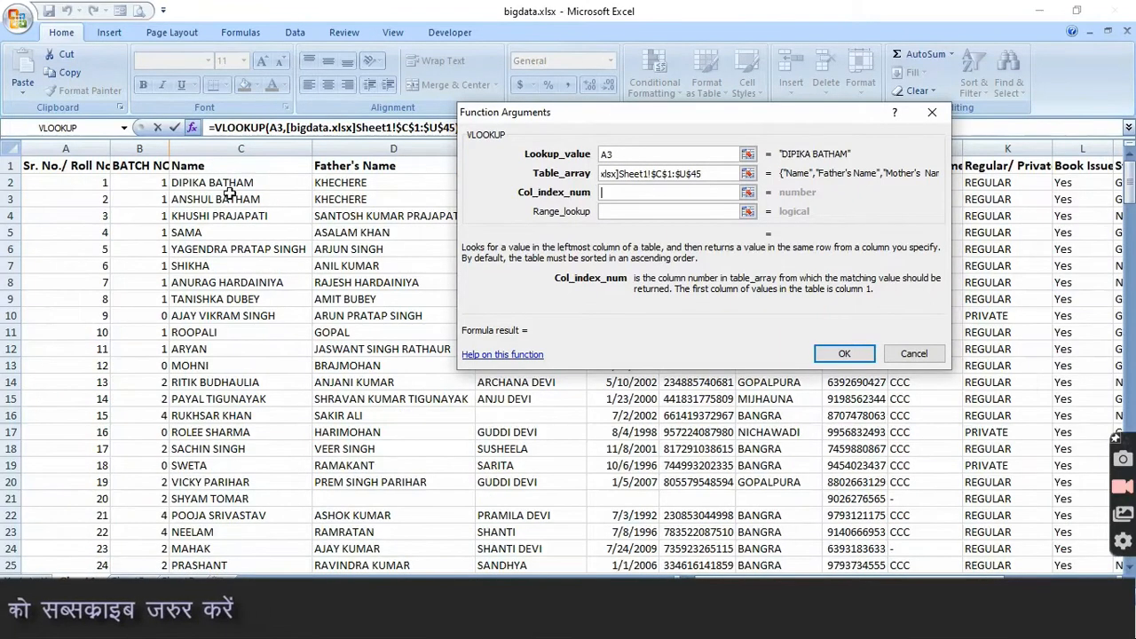
{"action": "left_click_drag", "start_coordinate": [613, 125], "coordinate": [766, 285]}
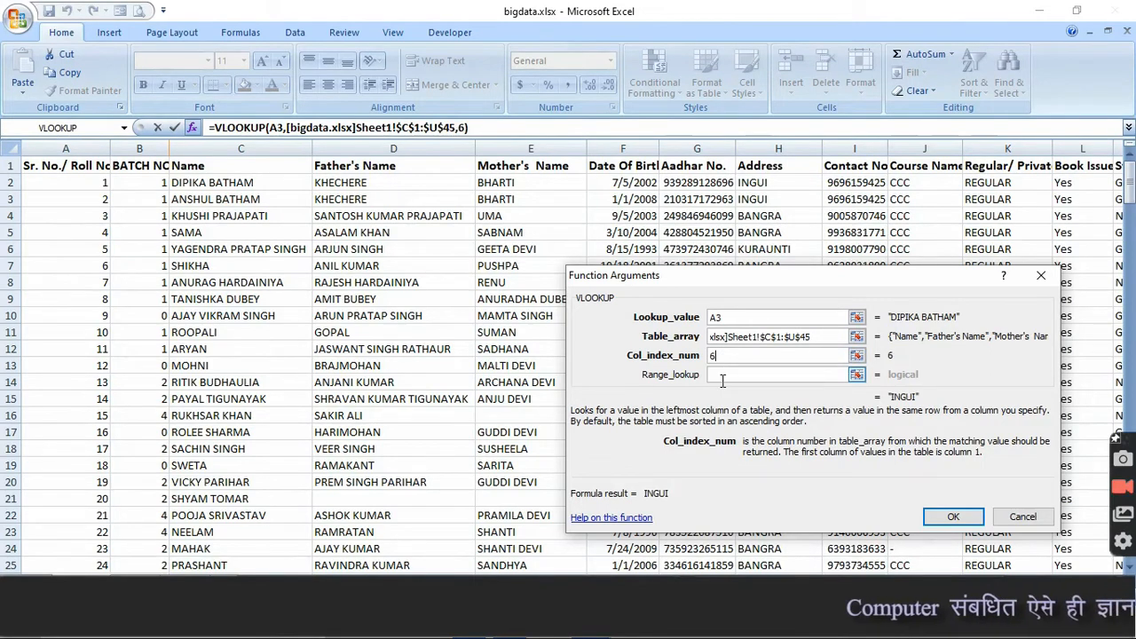
{"action": "left_click", "coordinate": [722, 376]}
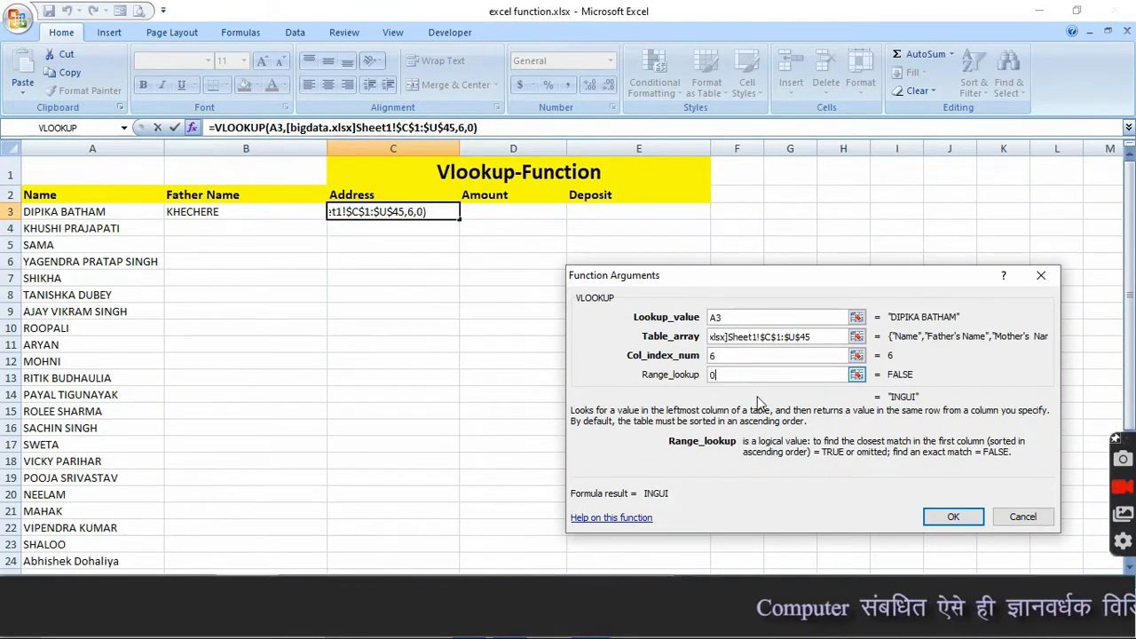
{"action": "left_click", "coordinate": [953, 517]}
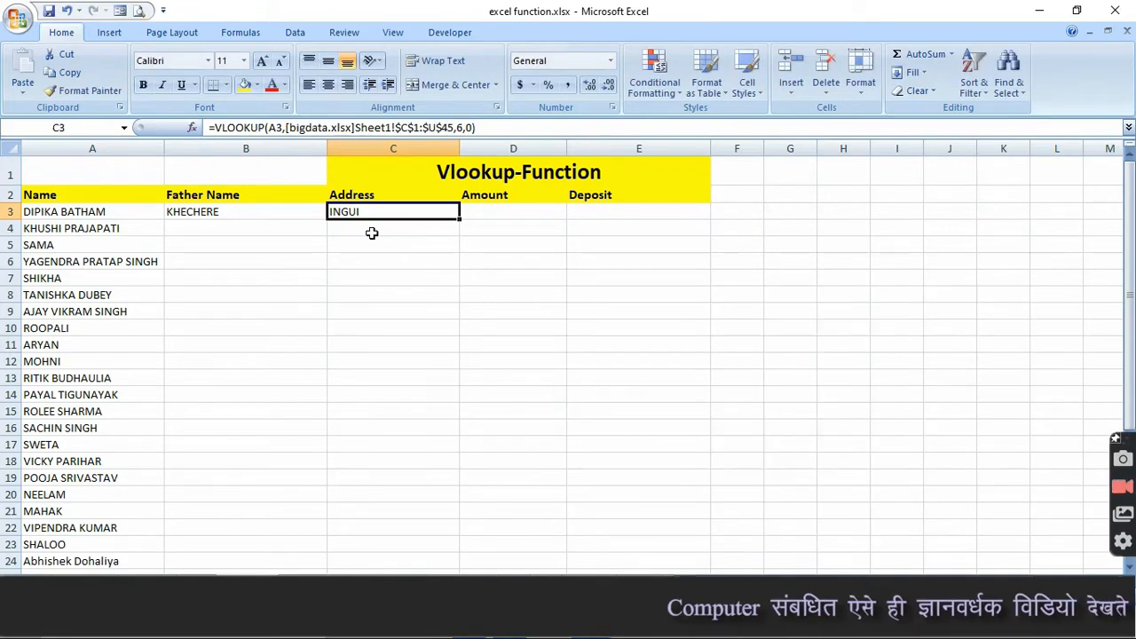
- Begin a VLOOKUP formula in D3 under Amount, using A3 as the lookup value
{"action": "left_click", "coordinate": [503, 216]}
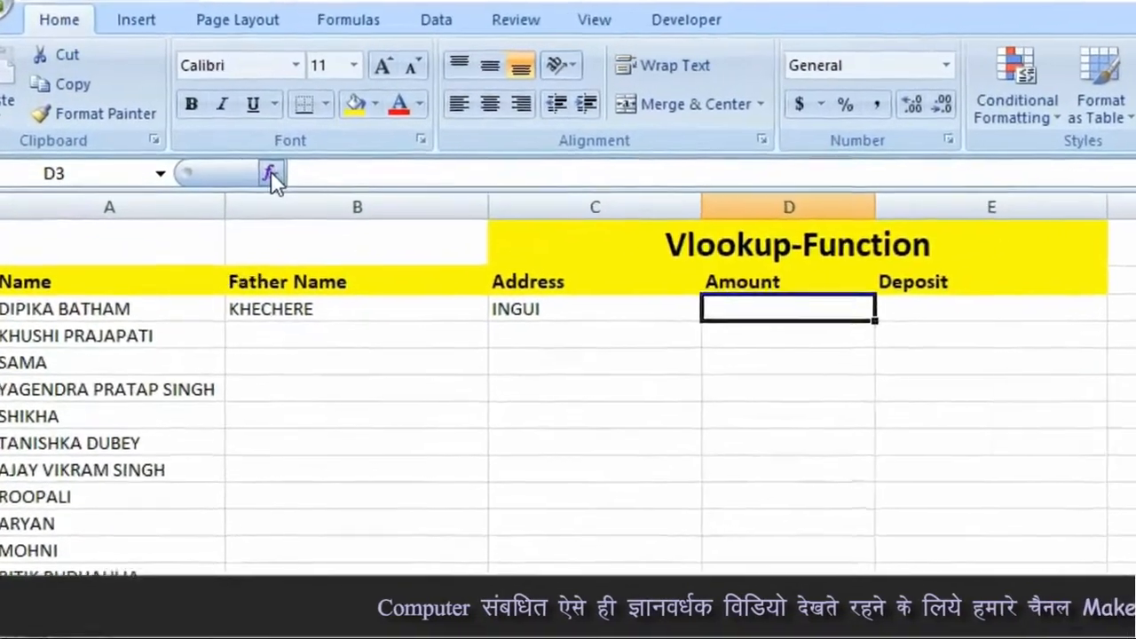
{"action": "left_click", "coordinate": [245, 159]}
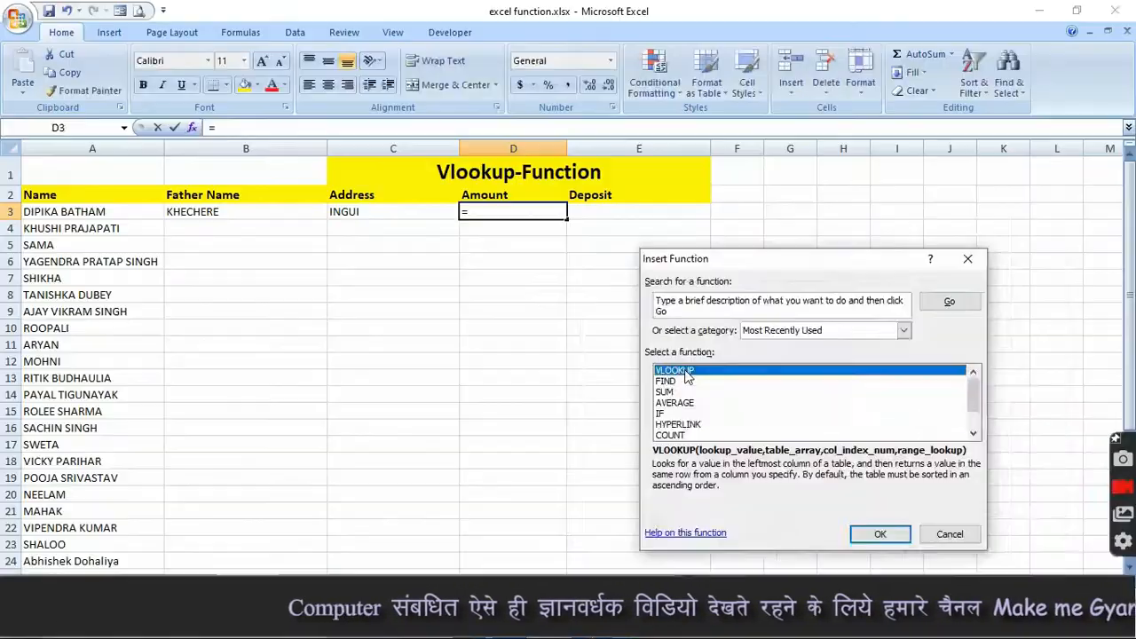
{"action": "double_click", "coordinate": [684, 370]}
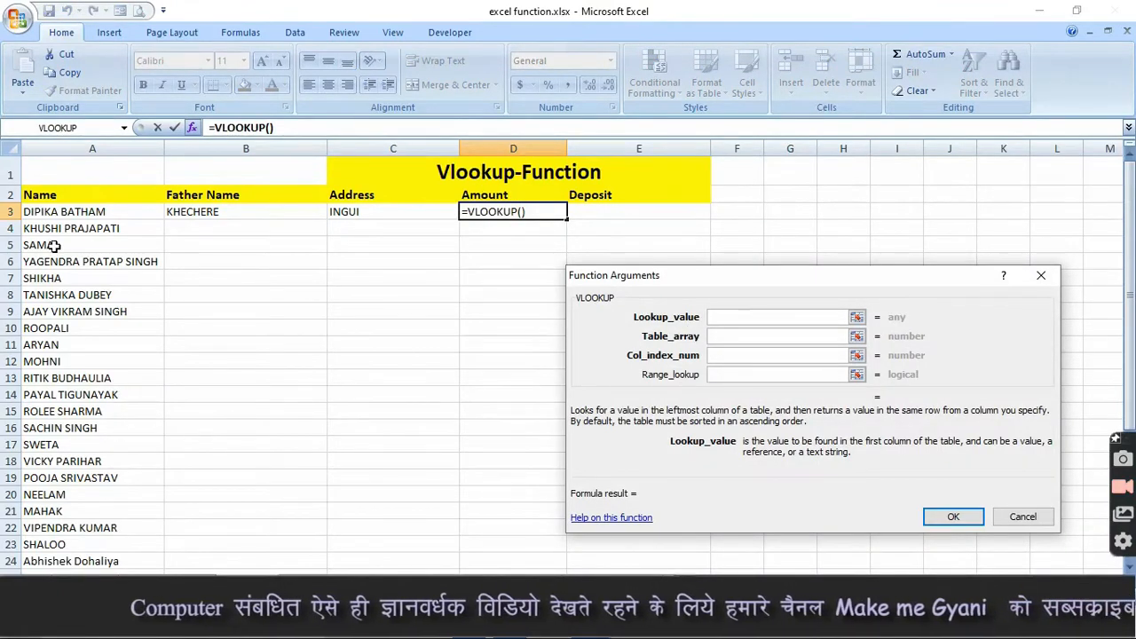
{"action": "left_click", "coordinate": [58, 214]}
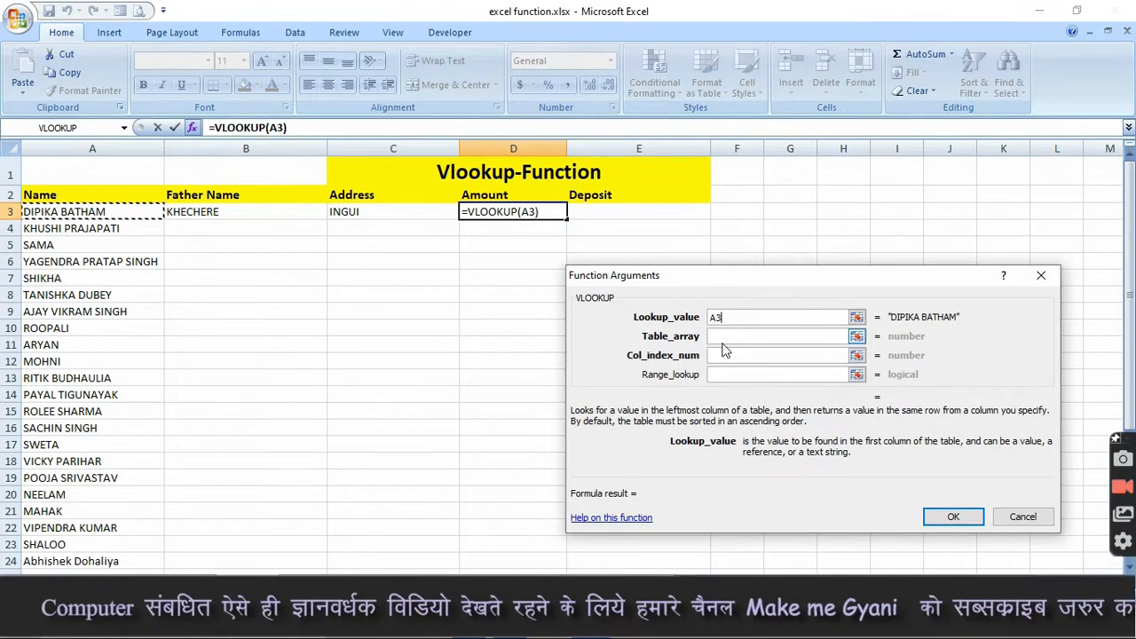
- Set the Amount formula's table array to $C$1:$U$186 on Sheet1 of bigdata.xlsx
{"action": "left_click", "coordinate": [773, 337]}
{"action": "mouse_move", "coordinate": [586, 626]}
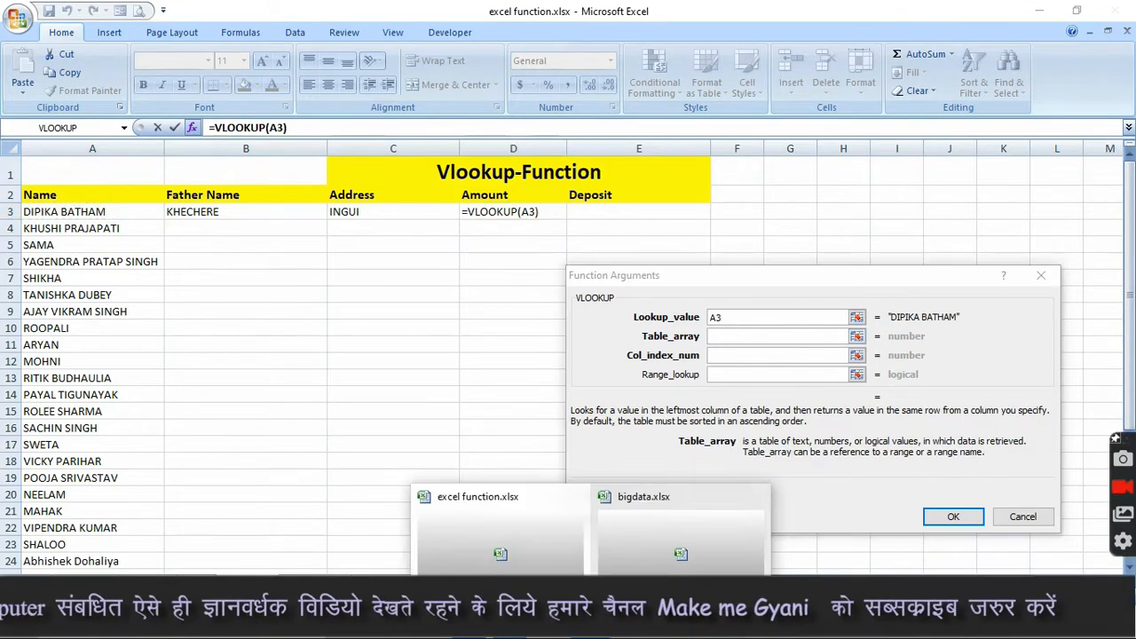
{"action": "left_click", "coordinate": [648, 560]}
{"action": "left_click_drag", "start_coordinate": [186, 168], "coordinate": [1129, 566]}
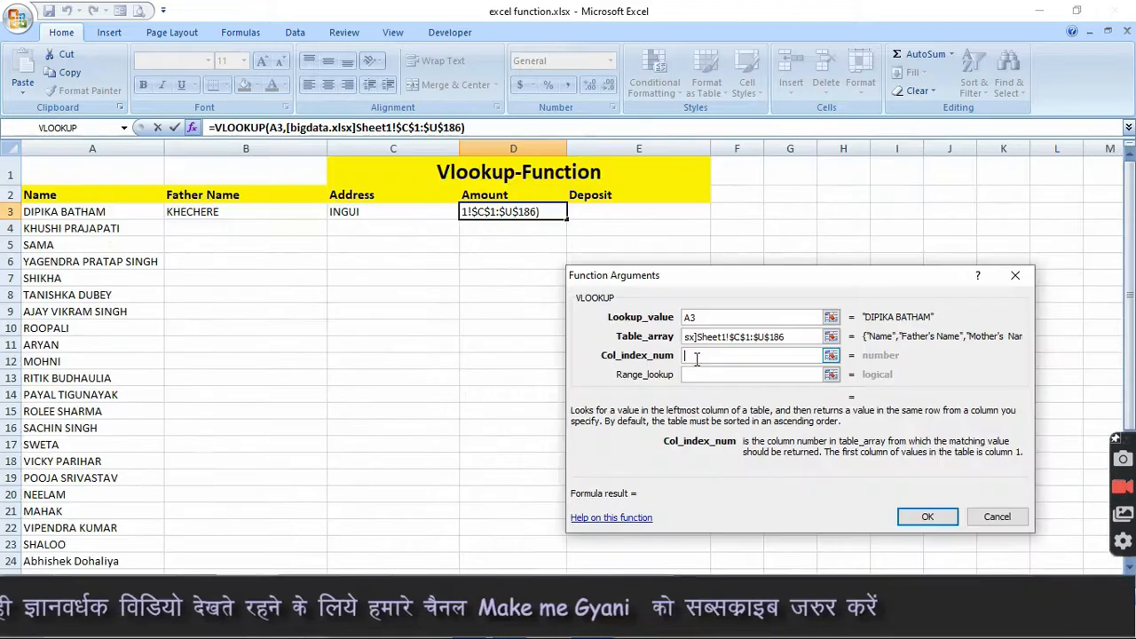
- Complete the Amount VLOOKUP with column index 12 for Full Fees and range lookup 0, and enter it in D3
{"action": "mouse_move", "coordinate": [586, 625]}
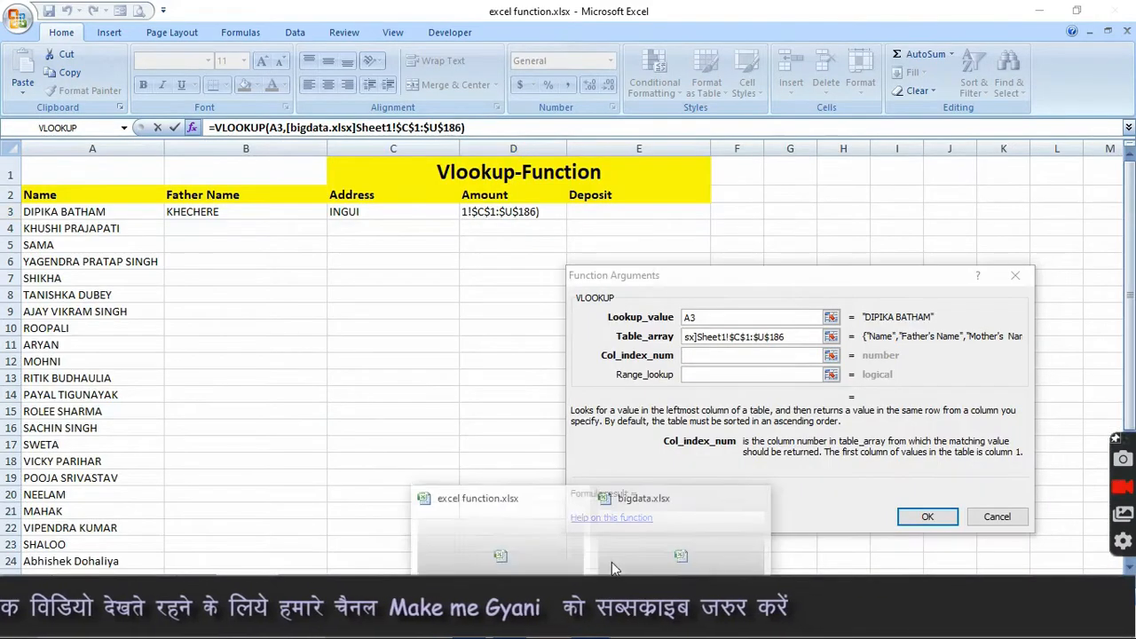
{"action": "left_click", "coordinate": [631, 559]}
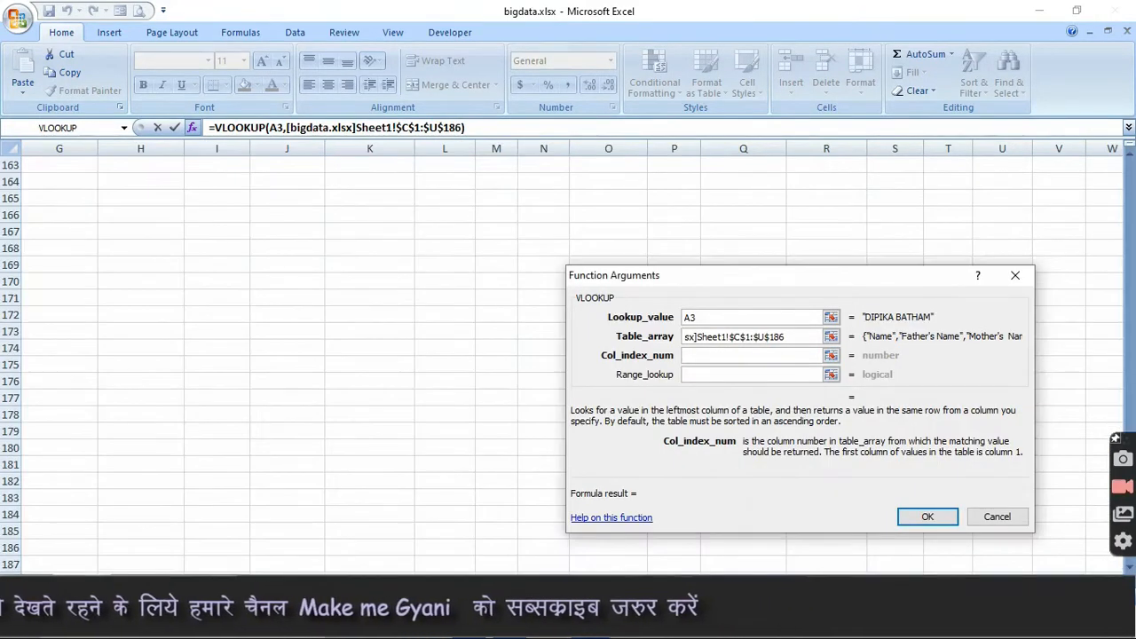
{"action": "scroll", "coordinate": [527, 376], "scroll_direction": "up", "scroll_amount": 20}
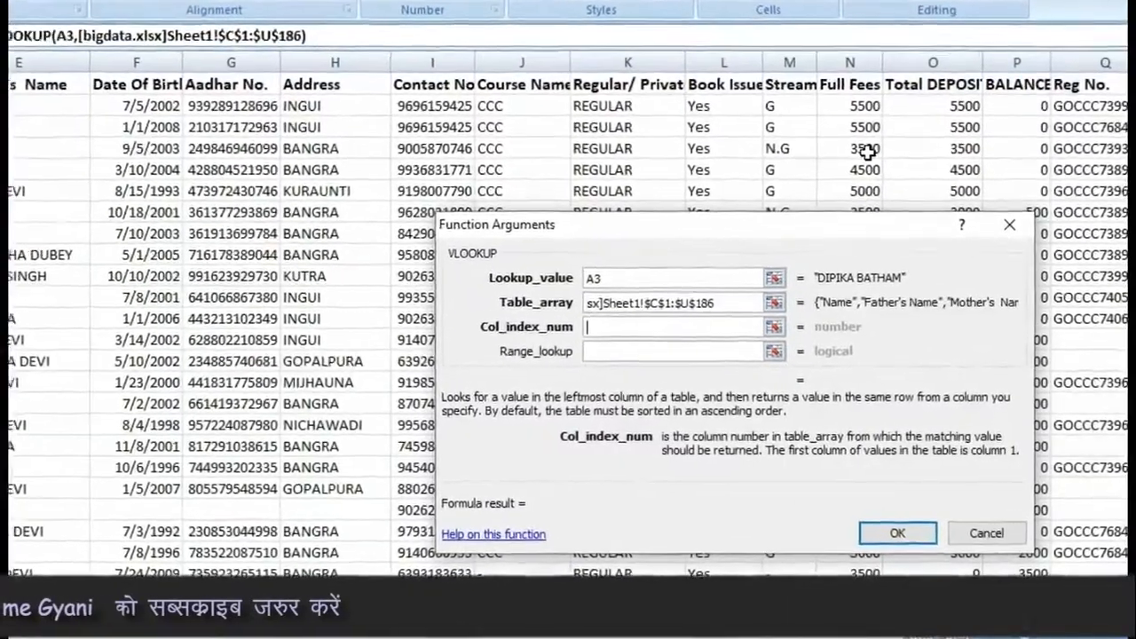
{"action": "type", "text": "12"}
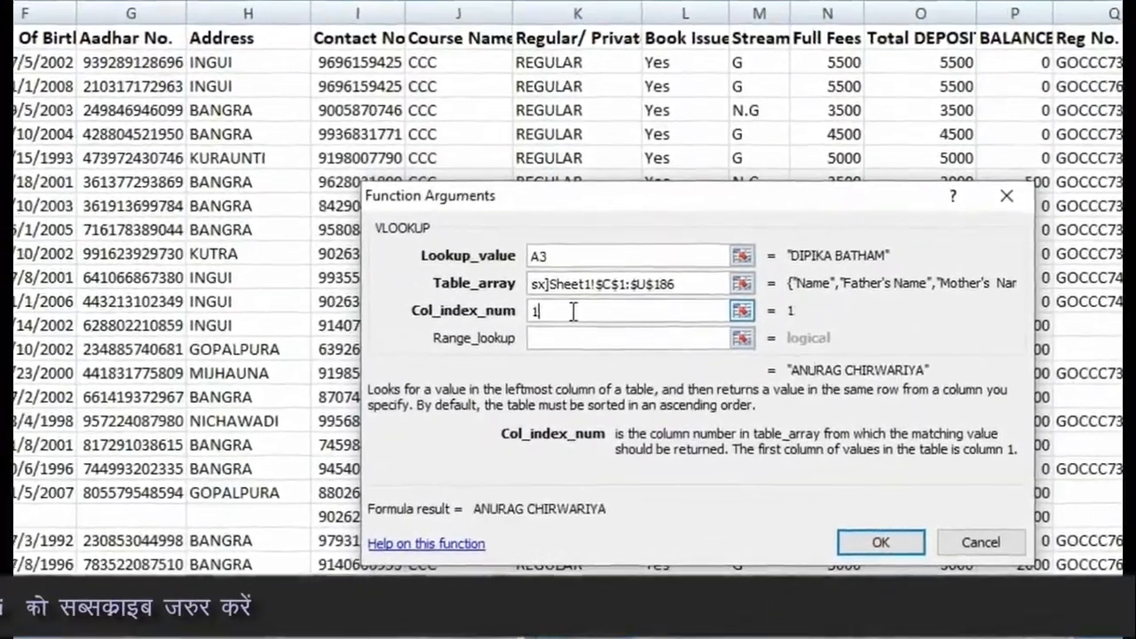
{"action": "left_click", "coordinate": [554, 330]}
{"action": "type", "text": "0"}
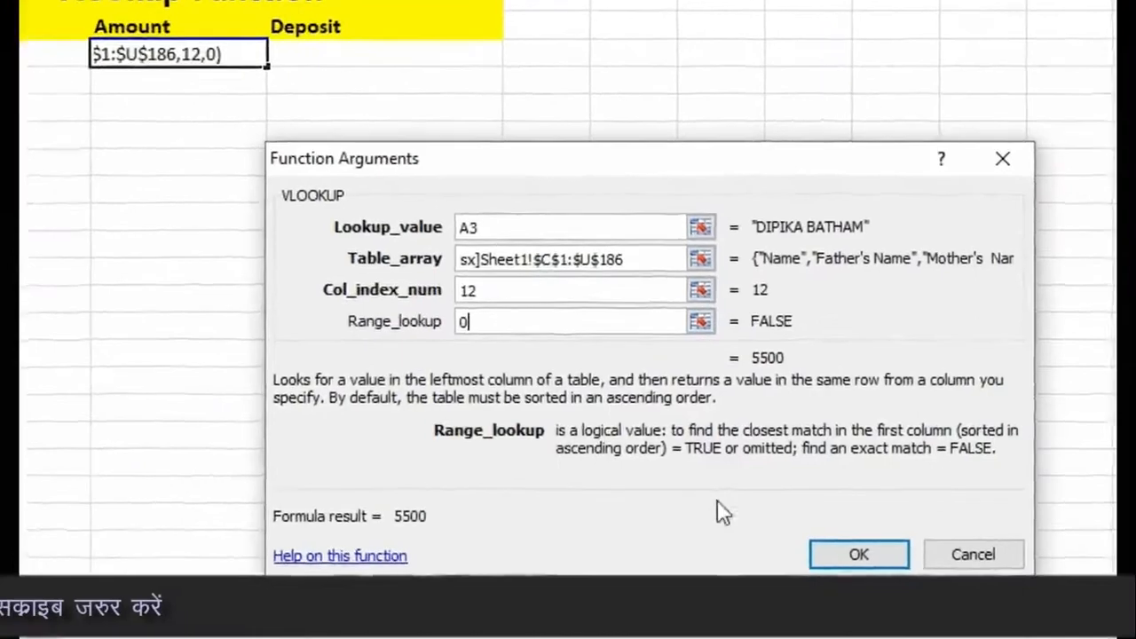
{"action": "left_click", "coordinate": [845, 558]}
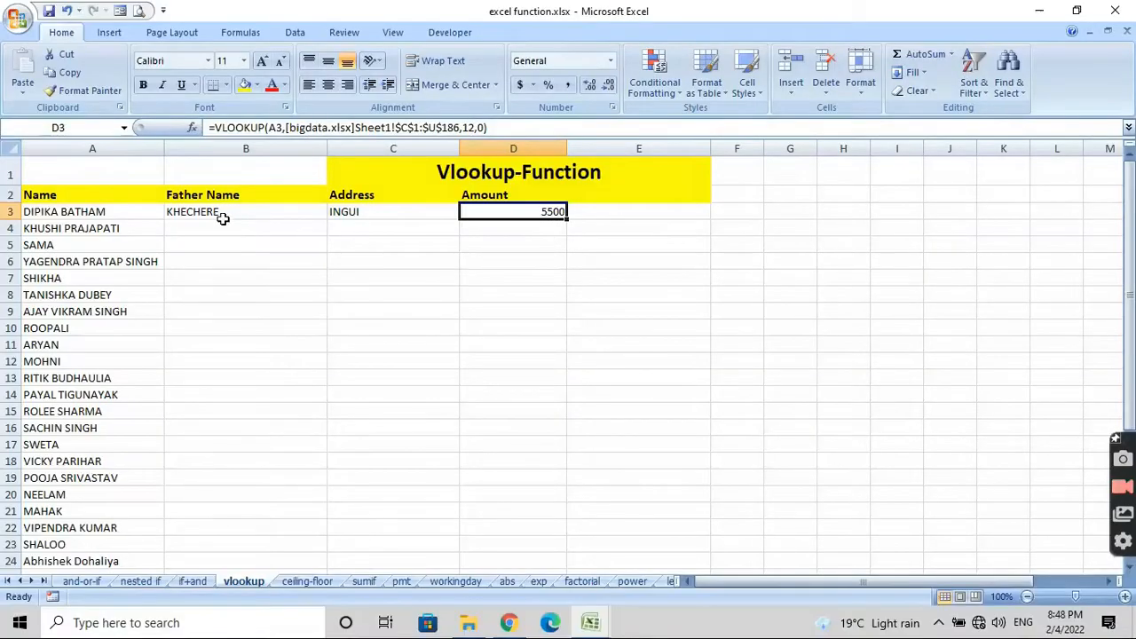
- Copy the Father Name, Address and Amount formulas from B3:D3 into B4:D37
{"action": "left_click_drag", "start_coordinate": [203, 216], "coordinate": [480, 212]}
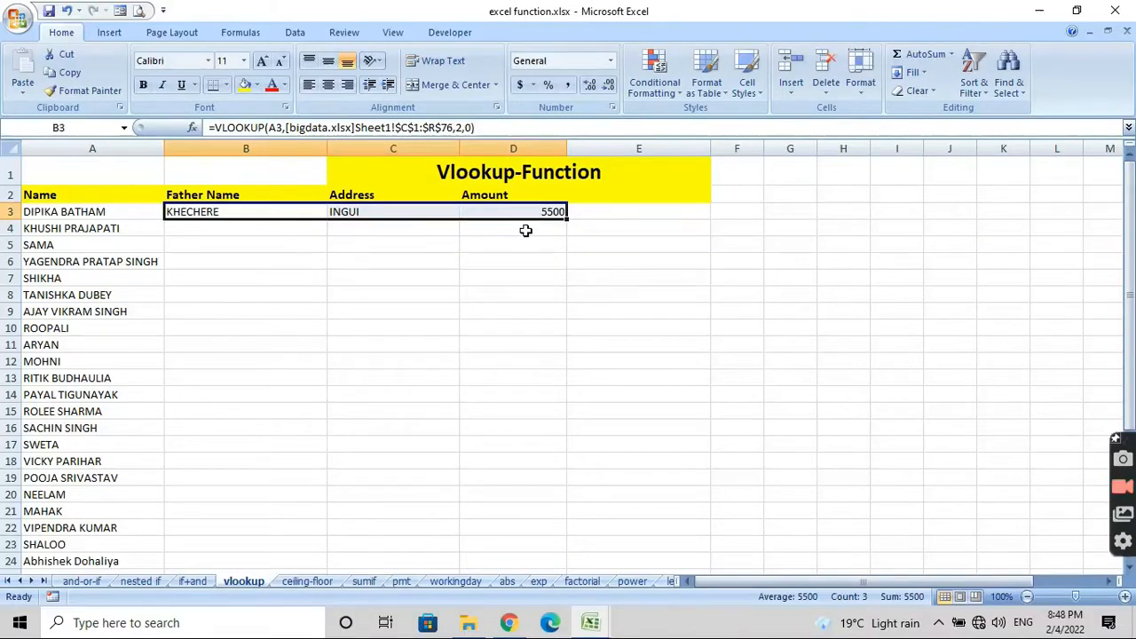
{"action": "key", "text": "ctrl+c"}
{"action": "left_click_drag", "start_coordinate": [228, 228], "coordinate": [496, 549]}
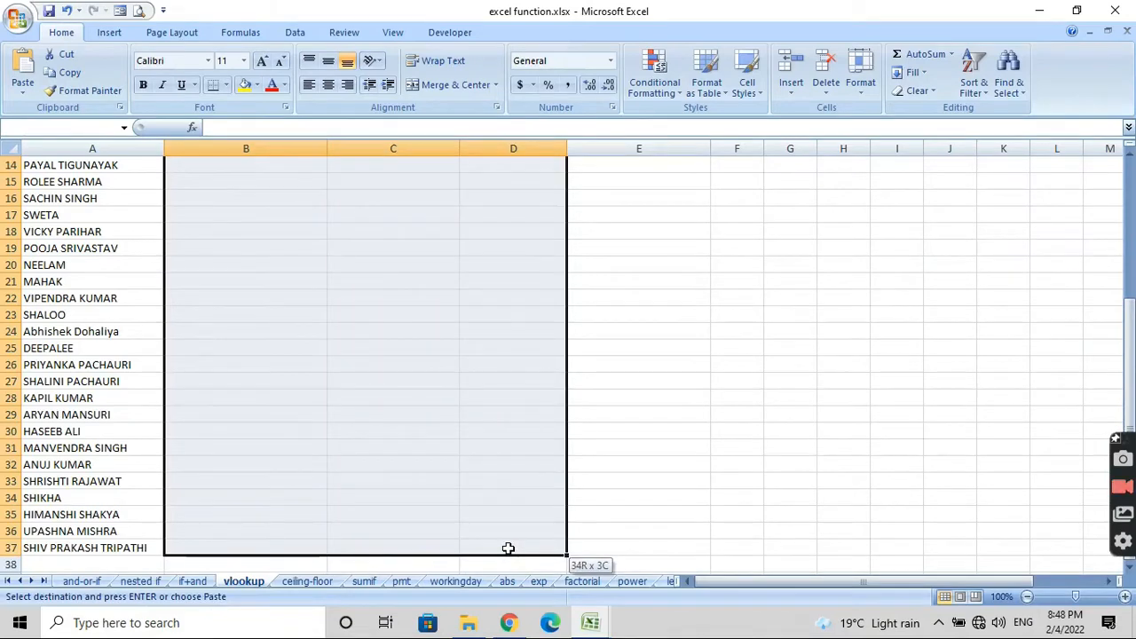
{"action": "key", "text": "ctrl+v"}
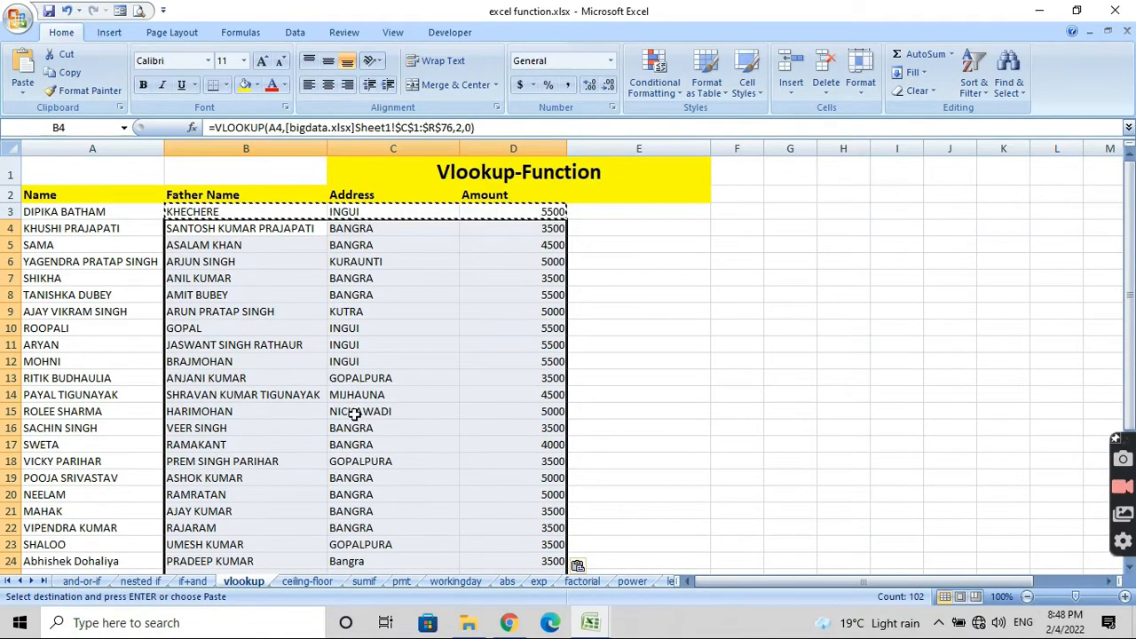
{"action": "key", "text": "Escape"}
- Examine several filled rows across Name, Father Name, Address and Amount, and the formula in B3
{"action": "left_click", "coordinate": [252, 328]}
{"action": "left_click_drag", "start_coordinate": [66, 228], "coordinate": [525, 229]}
{"action": "left_click_drag", "start_coordinate": [67, 328], "coordinate": [524, 344]}
{"action": "left_click_drag", "start_coordinate": [76, 409], "coordinate": [400, 412]}
{"action": "left_click_drag", "start_coordinate": [40, 444], "coordinate": [530, 450]}
{"action": "left_click_drag", "start_coordinate": [64, 487], "coordinate": [531, 491]}
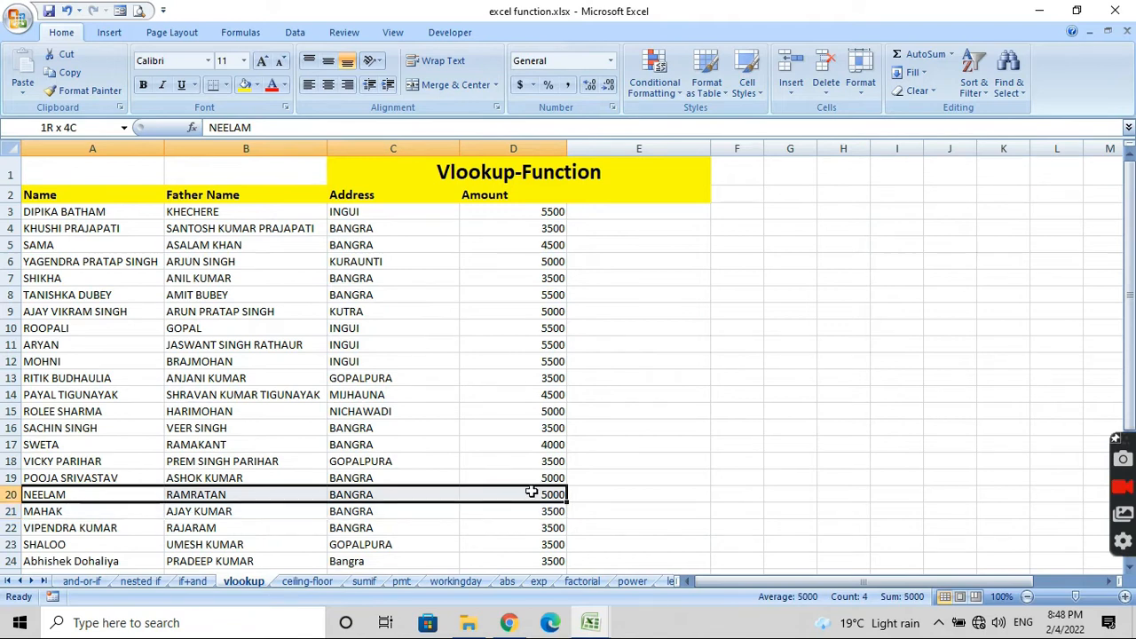
{"action": "left_click", "coordinate": [243, 215]}
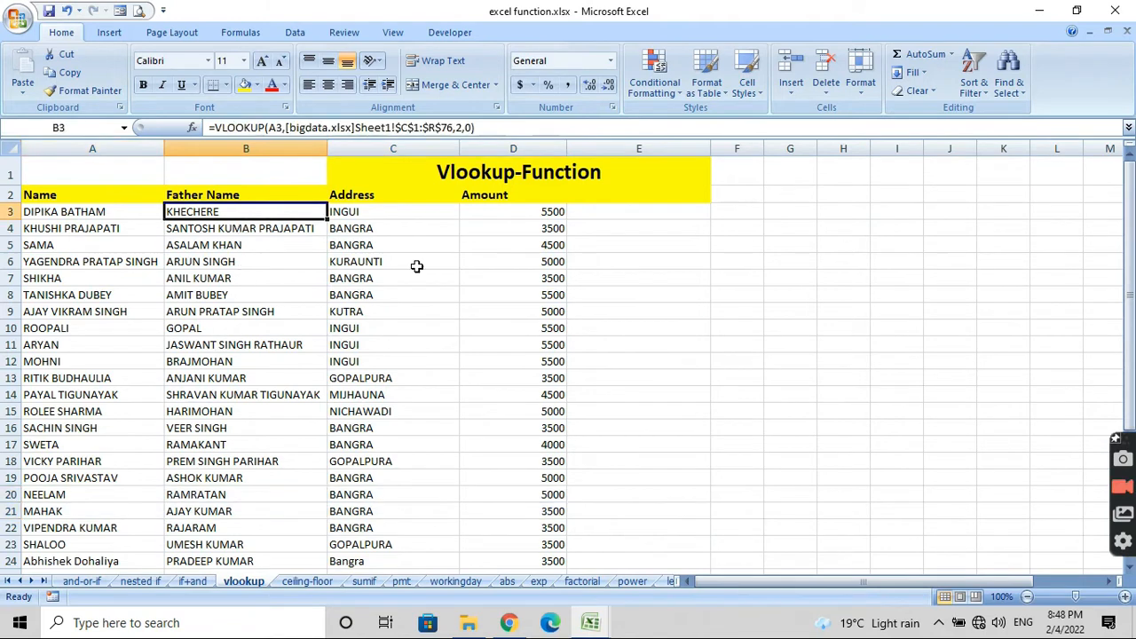